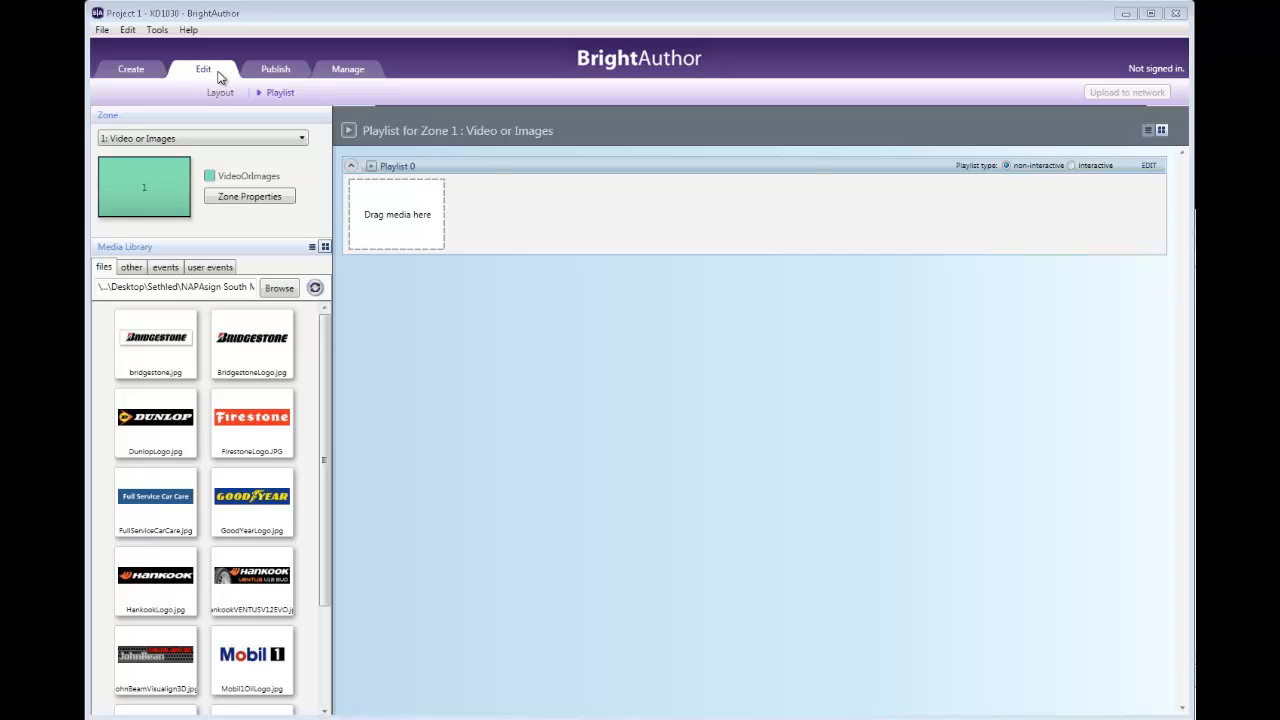
# - Start a new presentation and name the project Tutorial
pyautogui.click(102, 31)
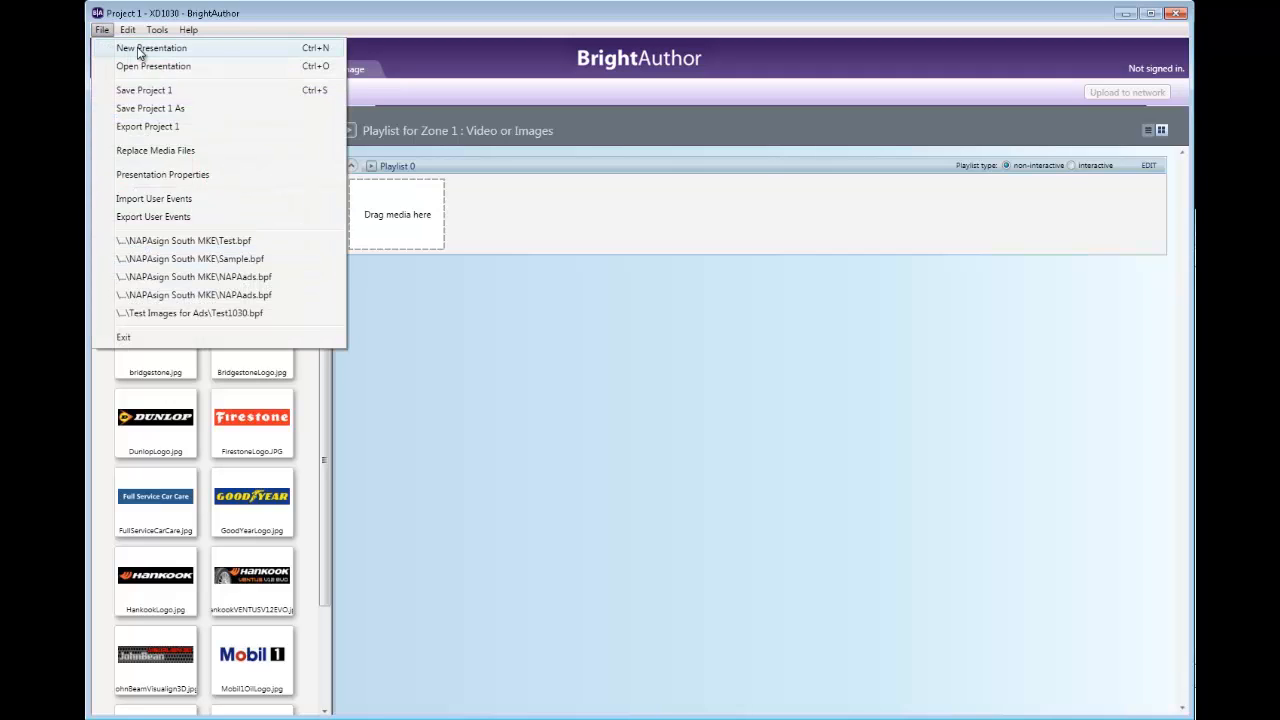
pyautogui.click(138, 49)
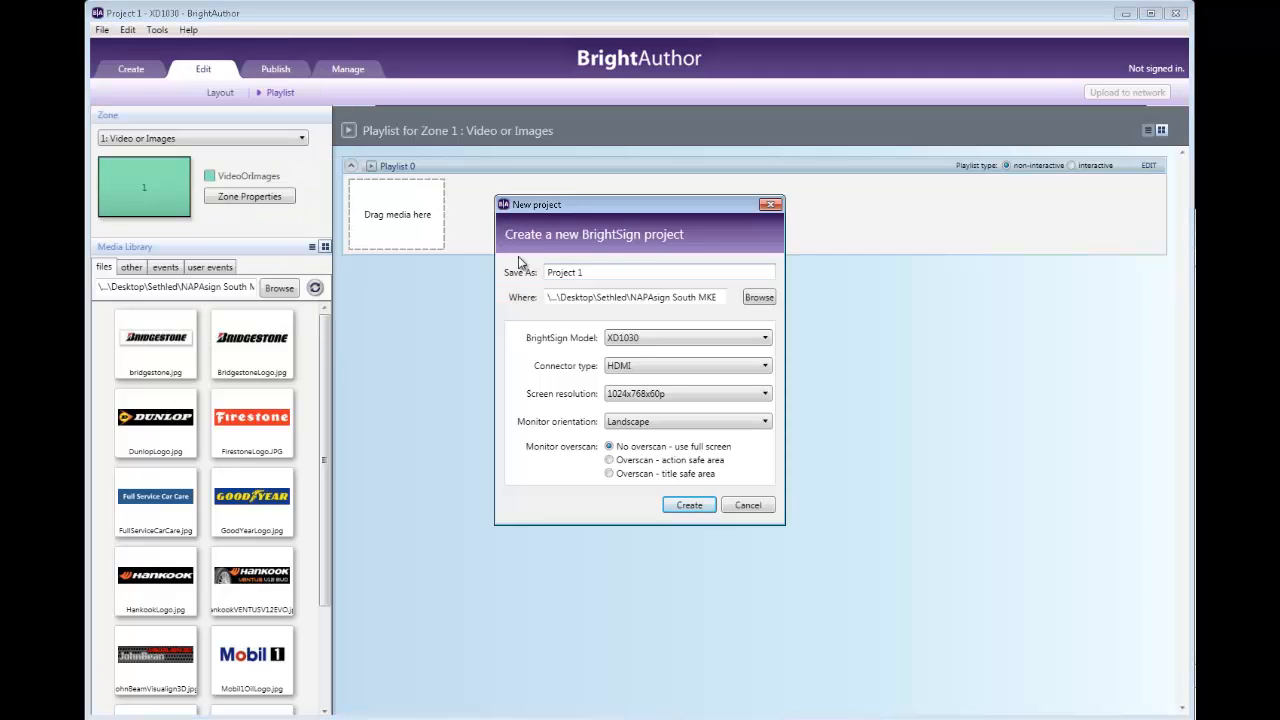
pyautogui.doubleClick(605, 272)
pyautogui.write('Tutorial')
# - Choose the XD1030 model and HDMI connector, and create the project with the Full screen template
pyautogui.click(768, 340)
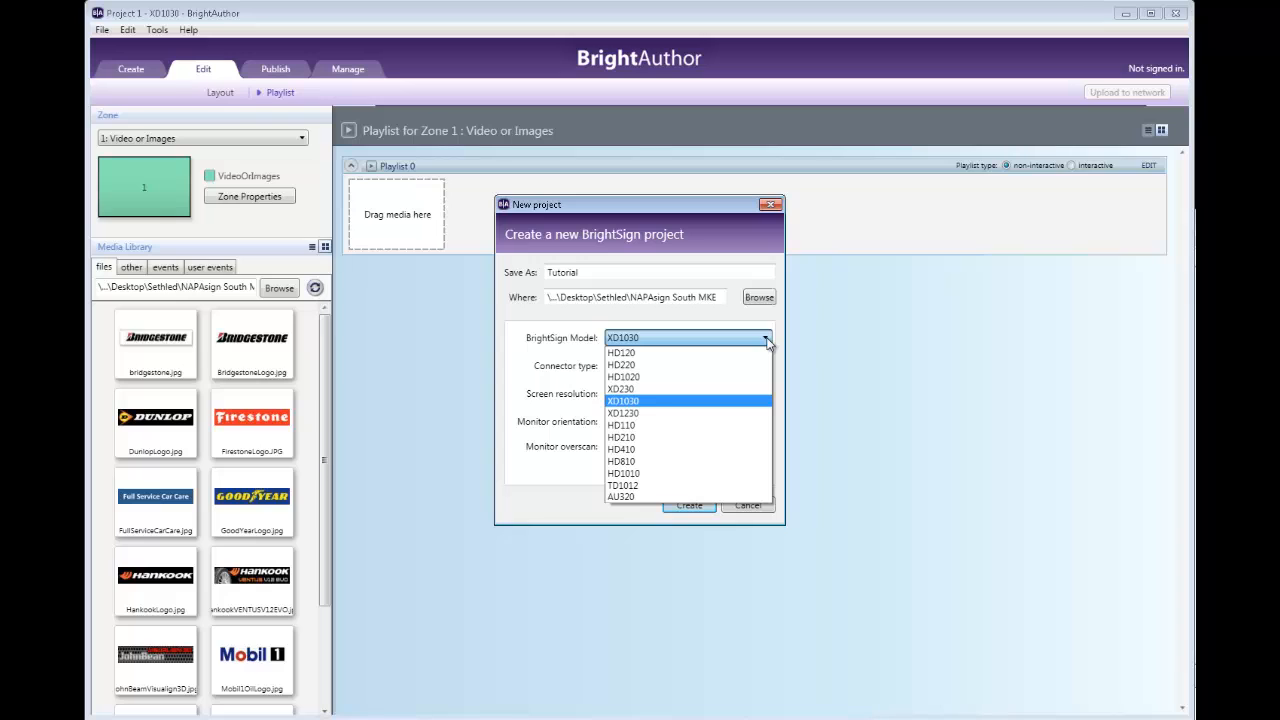
pyautogui.click(704, 403)
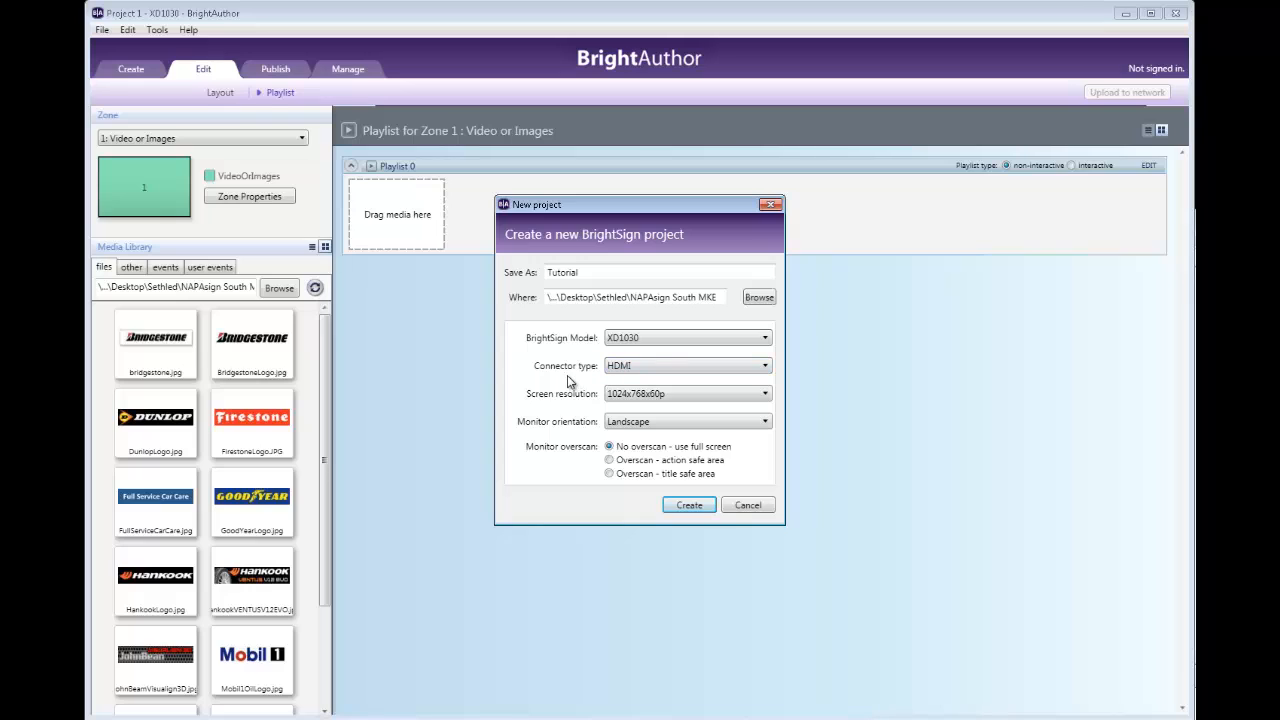
pyautogui.click(767, 369)
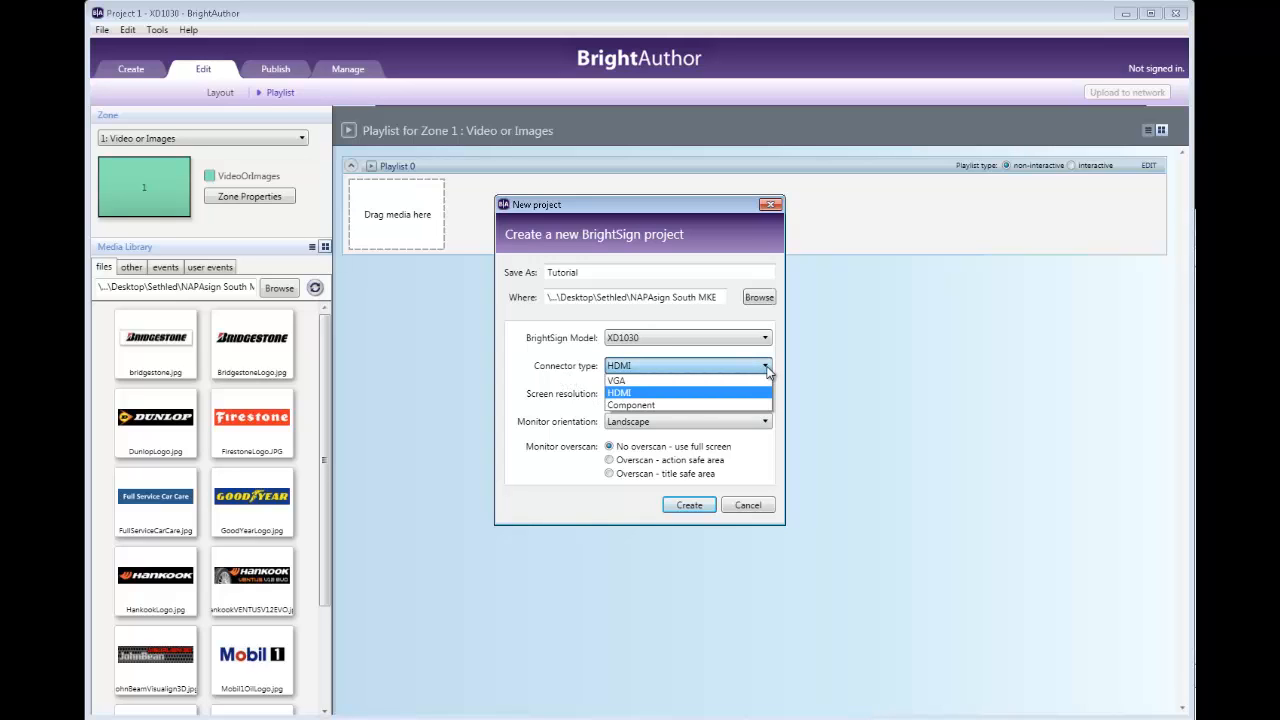
pyautogui.click(708, 393)
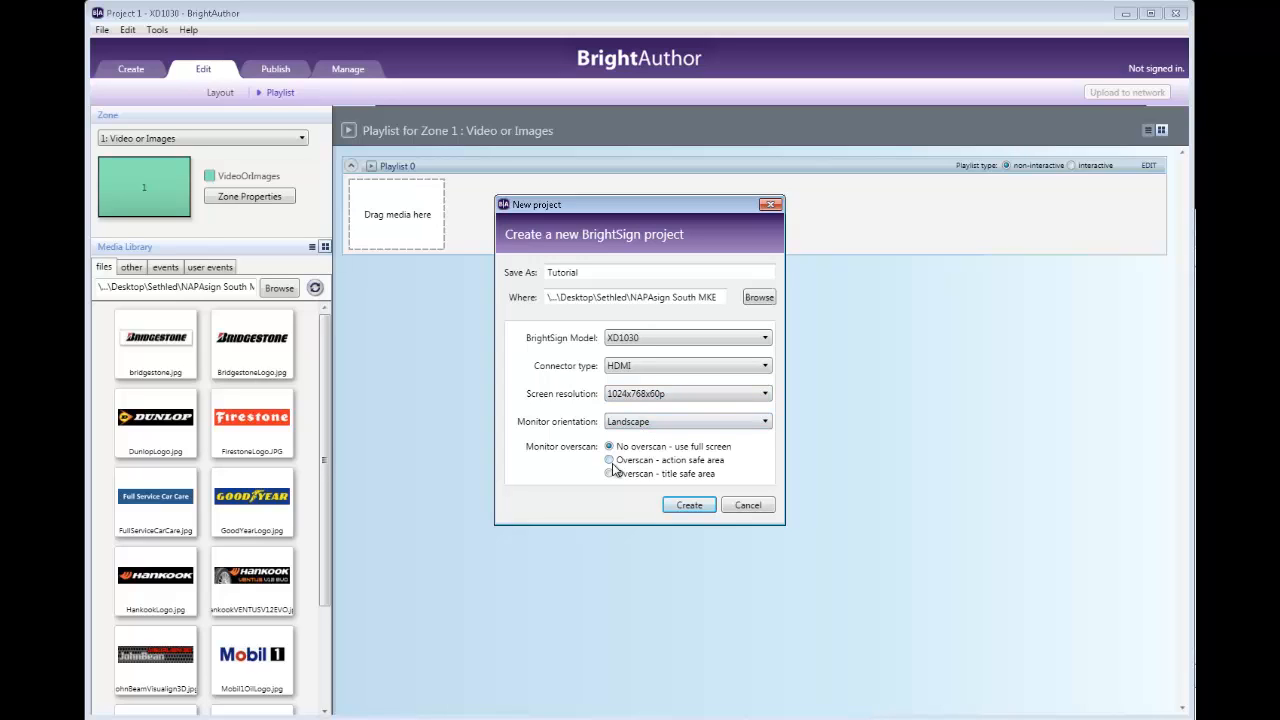
pyautogui.click(689, 505)
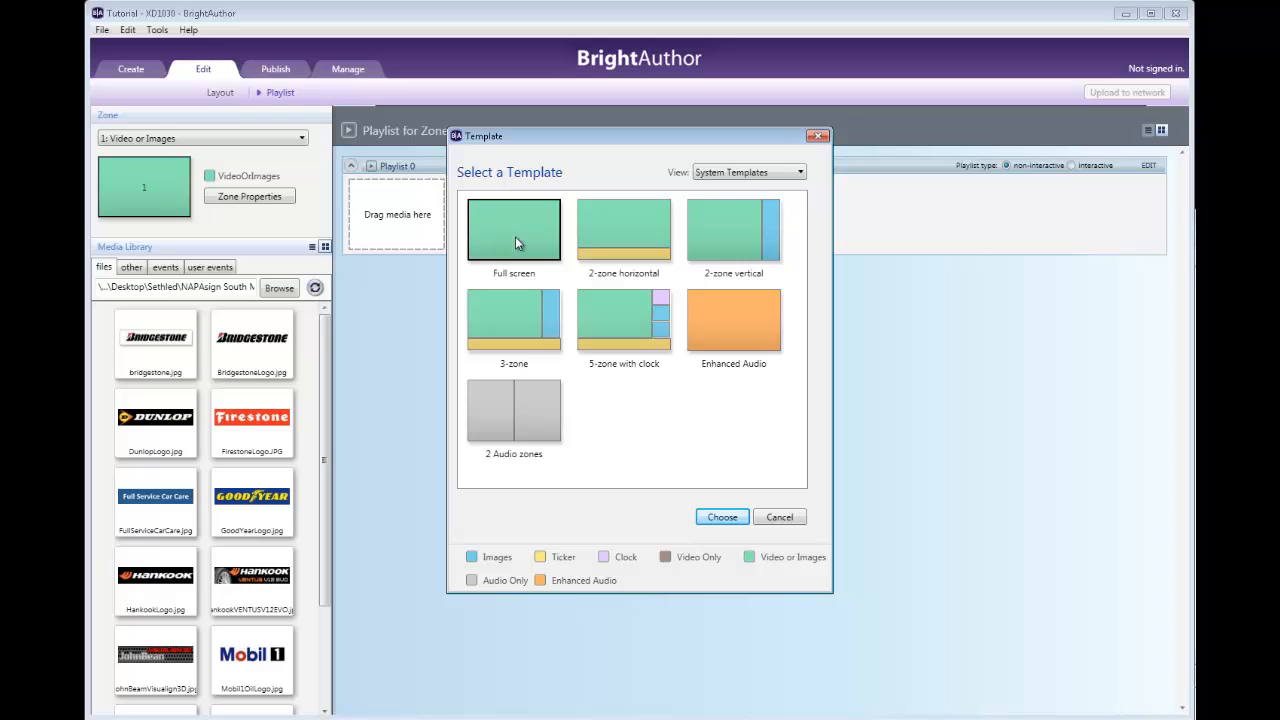
pyautogui.click(722, 518)
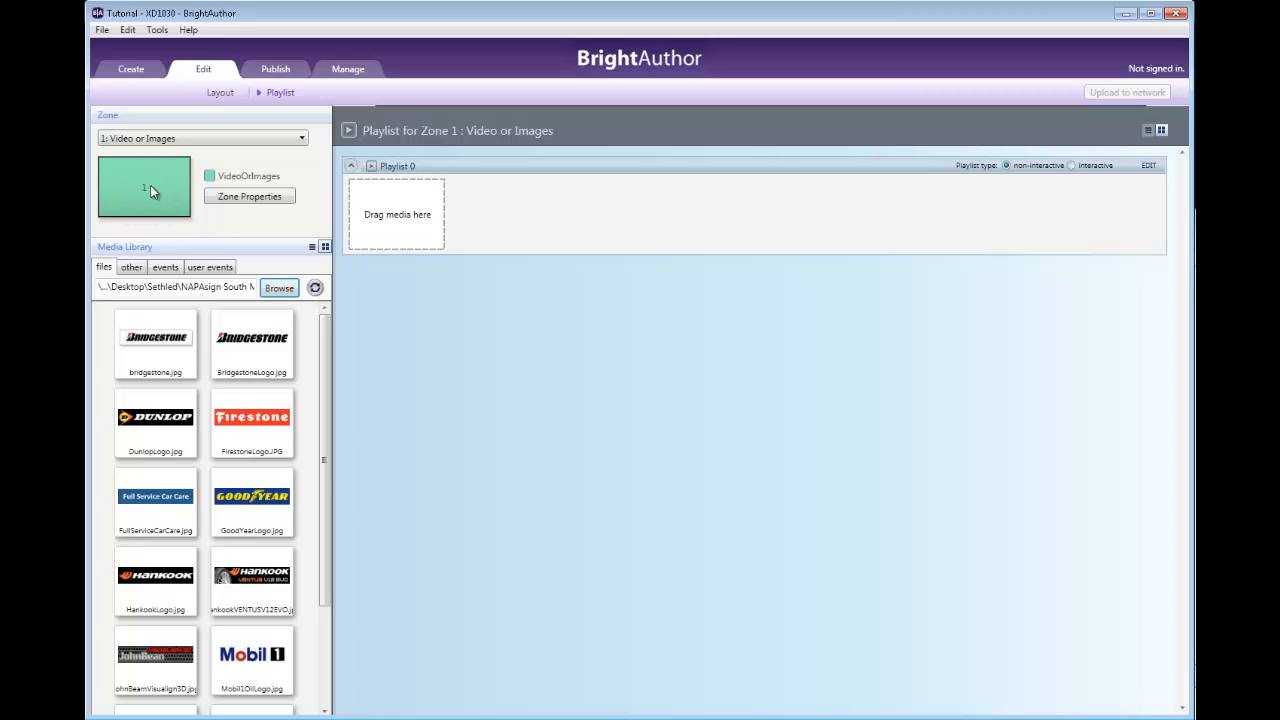
# - Resize the Video or Images zone in the layout to 240 wide by 50 high
pyautogui.click(221, 93)
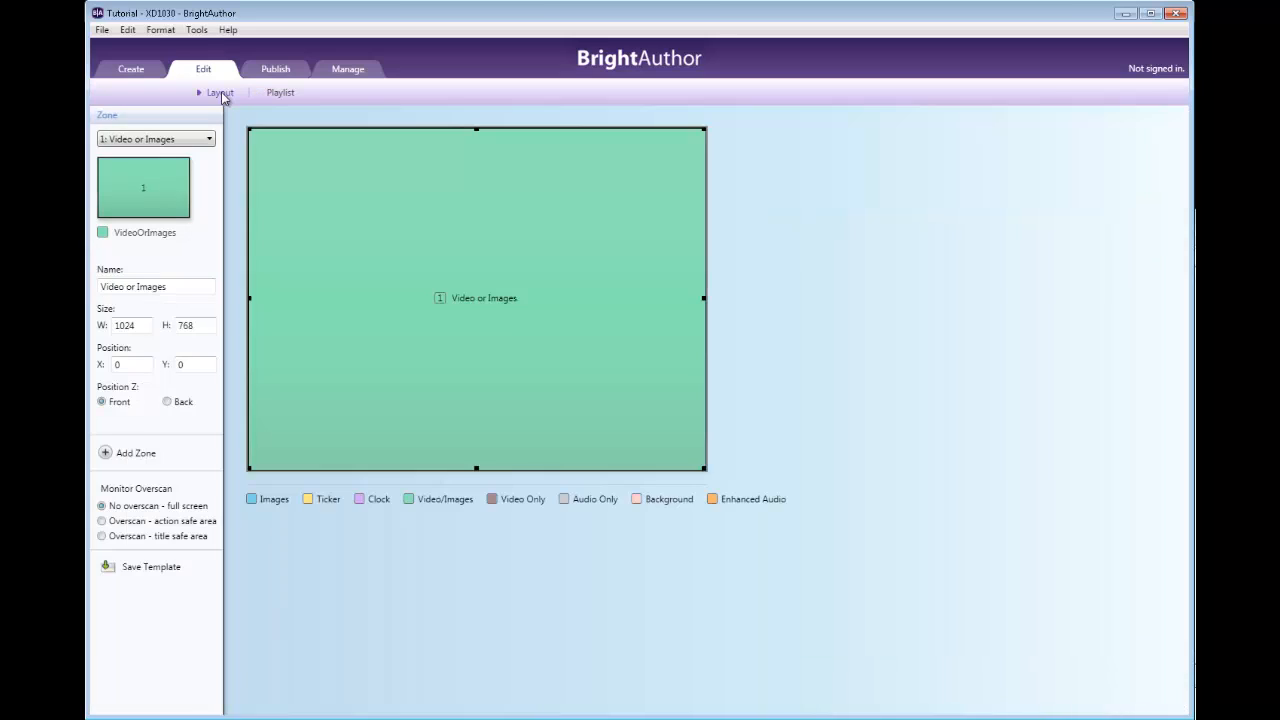
pyautogui.click(148, 324)
pyautogui.hotkey('ctrl', 'a')
pyautogui.write('240')
pyautogui.moveTo(198, 323); pyautogui.dragTo(88, 331)
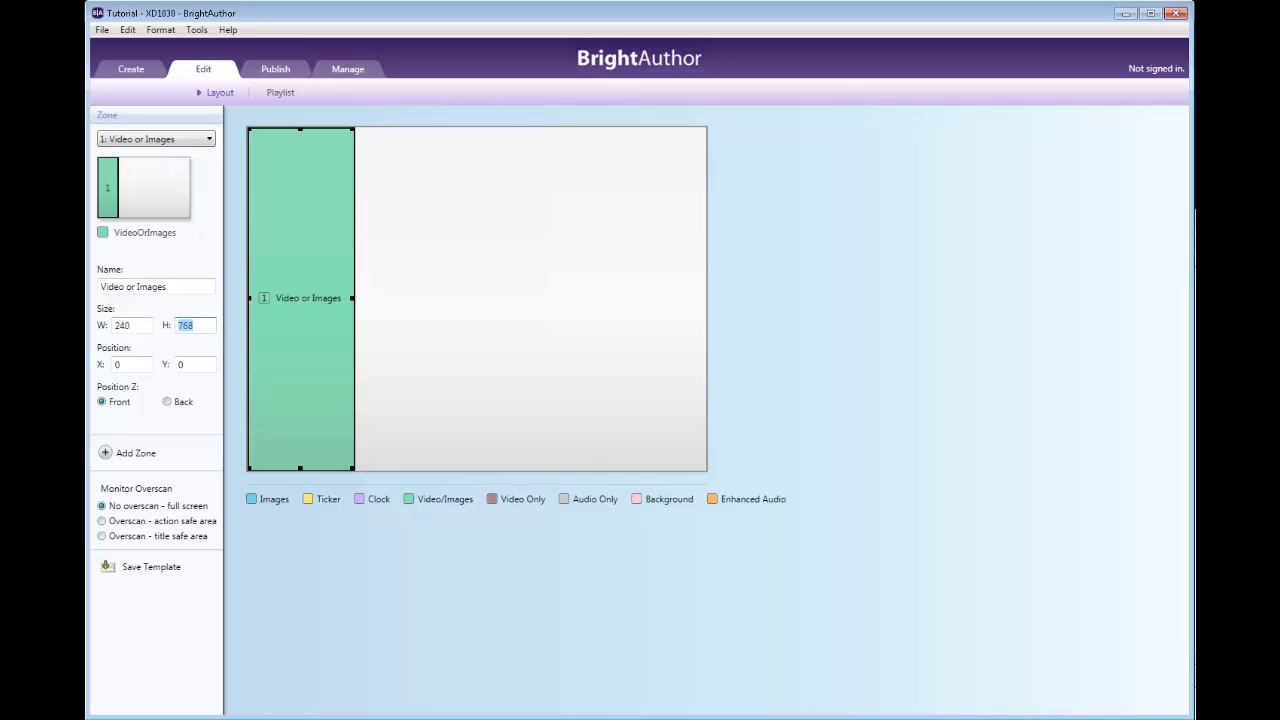
pyautogui.write('50')
pyautogui.click(194, 364)
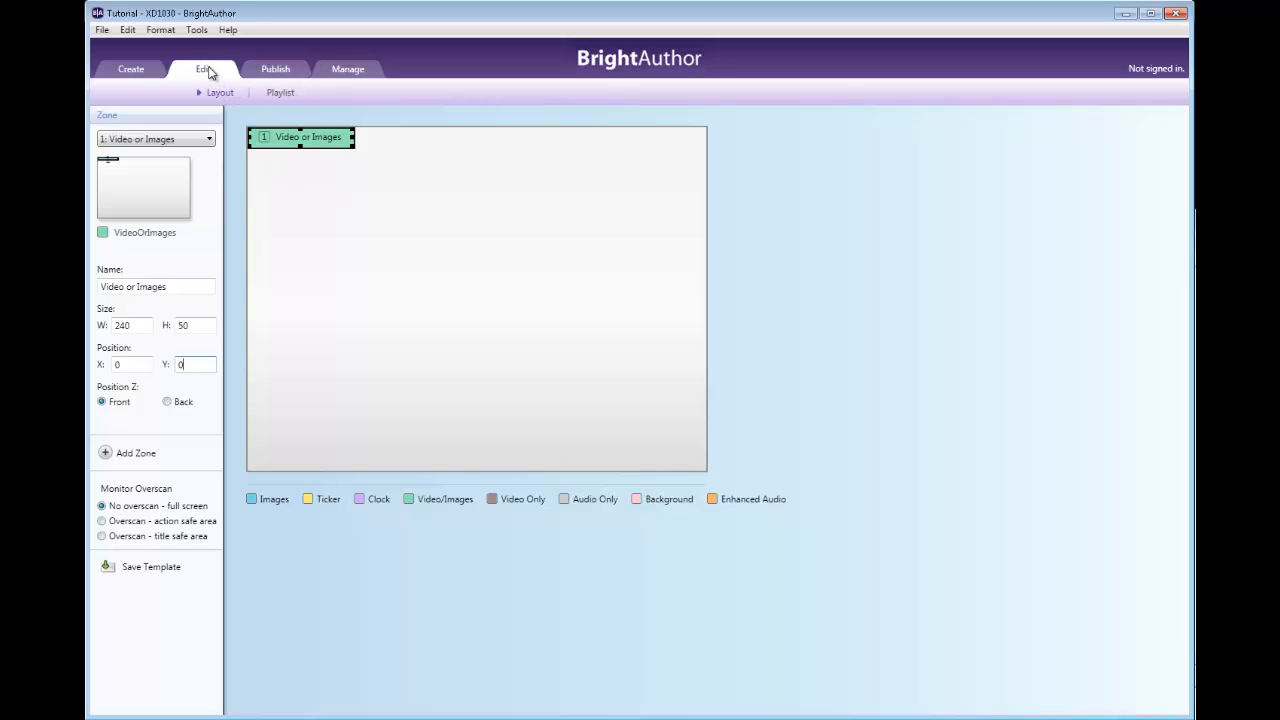
# - Accept the playlist zone's properties as they are and save them for this and all future presentations
pyautogui.click(281, 93)
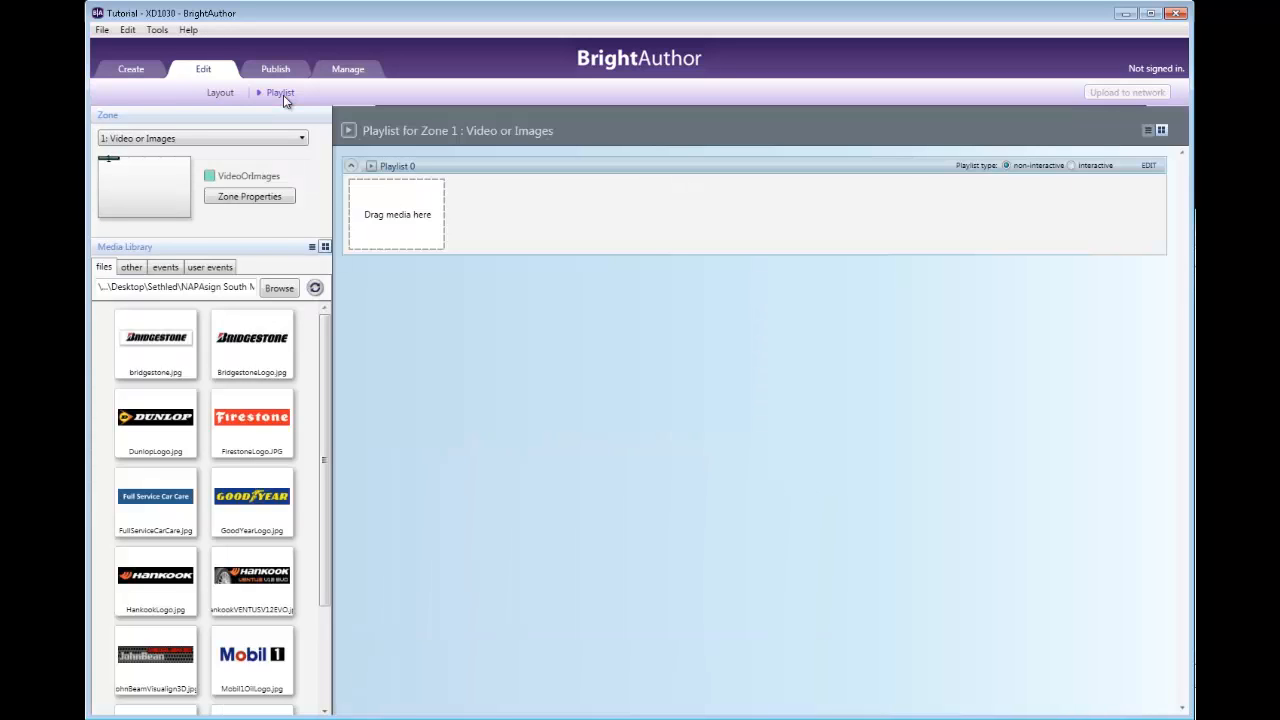
pyautogui.click(256, 198)
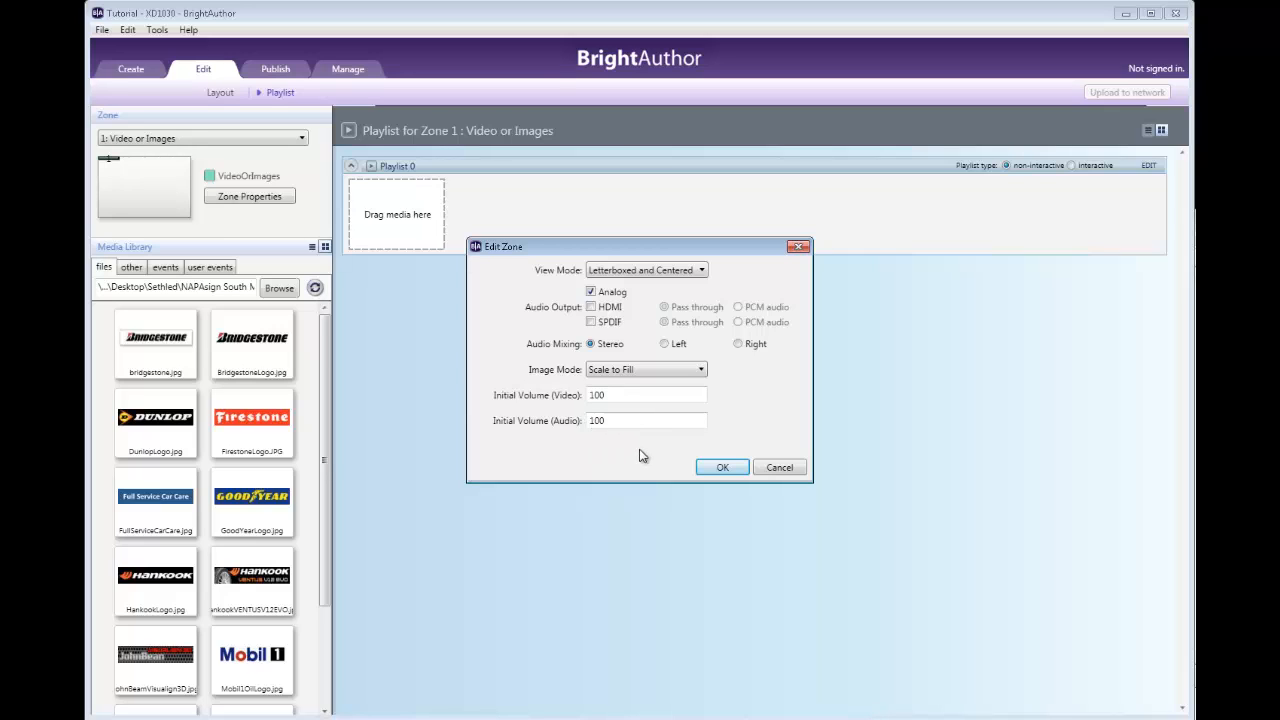
pyautogui.click(719, 469)
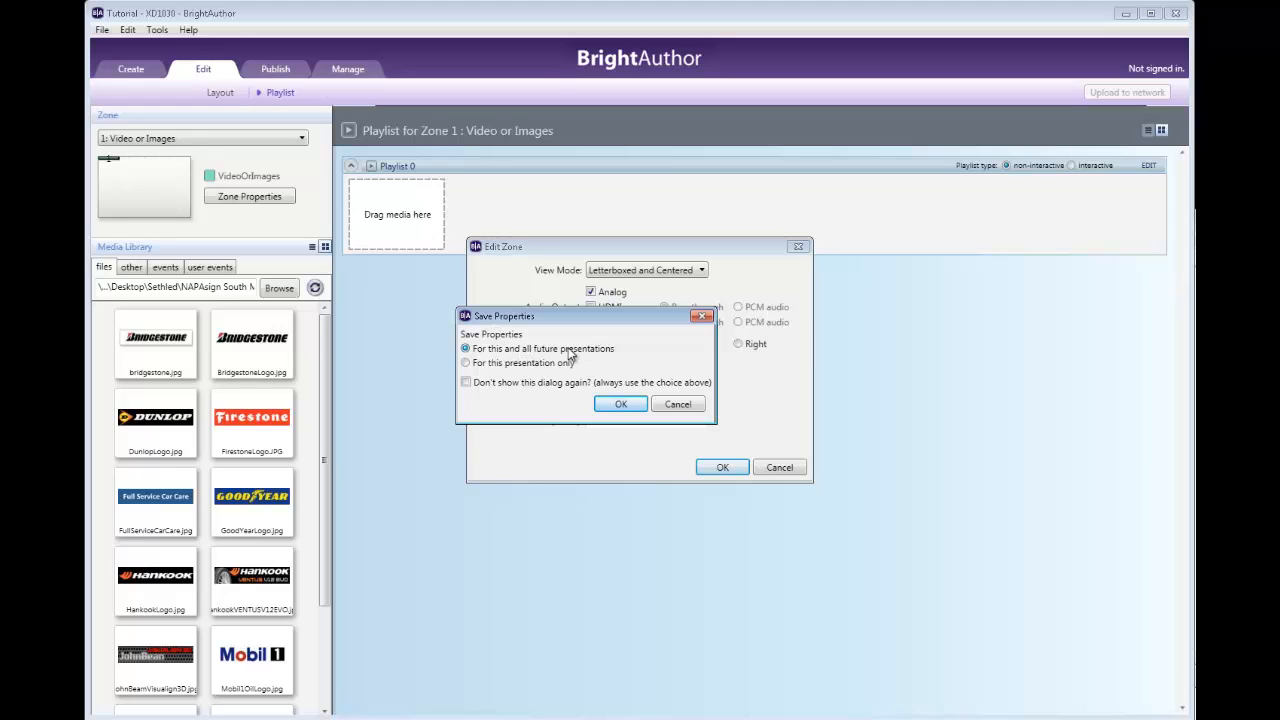
pyautogui.click(621, 405)
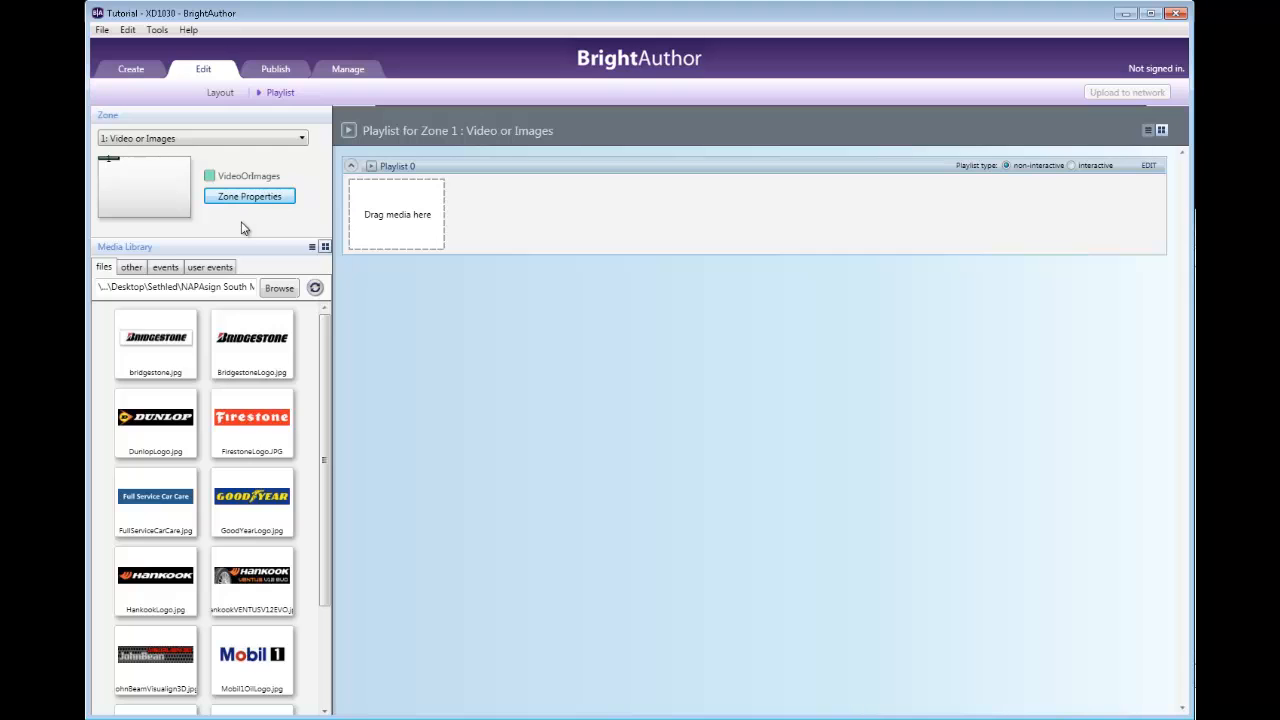
# - Use the NAPAsign South MKE folder as media source and fill the playlist with DunlopLogo, FirestoneLogo and GoodYearLogo, in that order
pyautogui.click(279, 289)
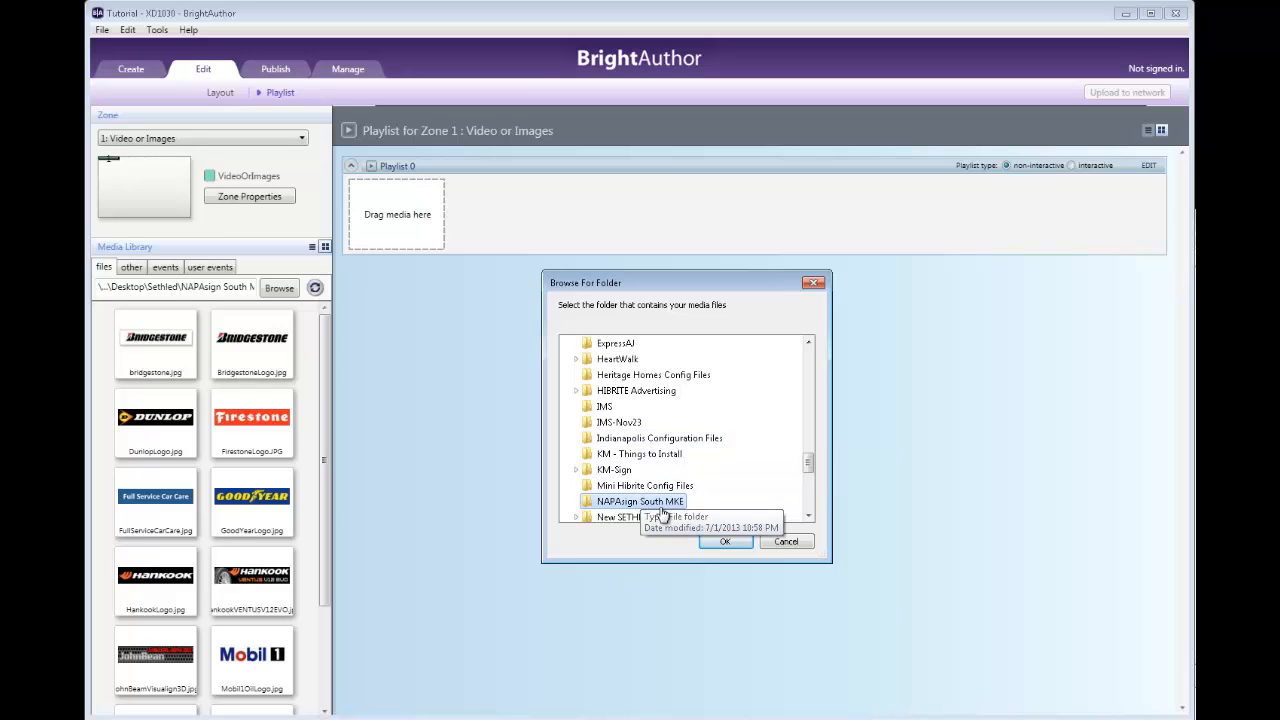
pyautogui.click(727, 542)
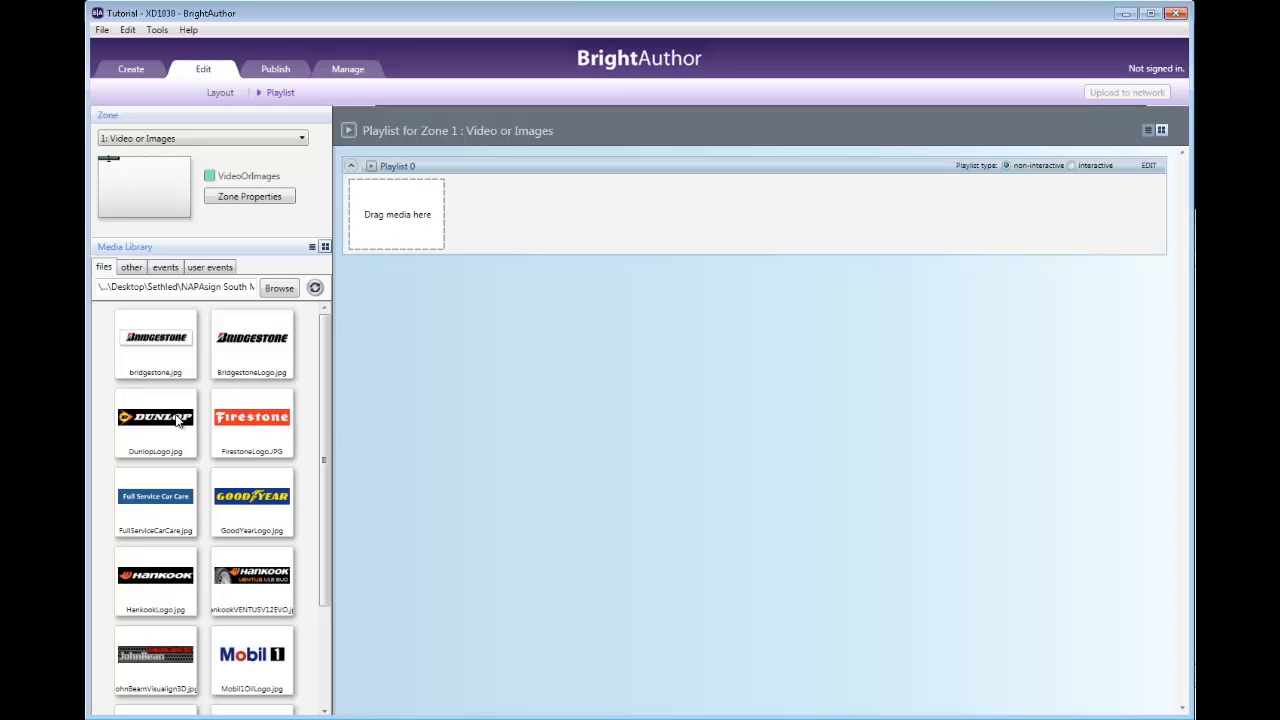
pyautogui.moveTo(248, 416); pyautogui.dragTo(400, 220)
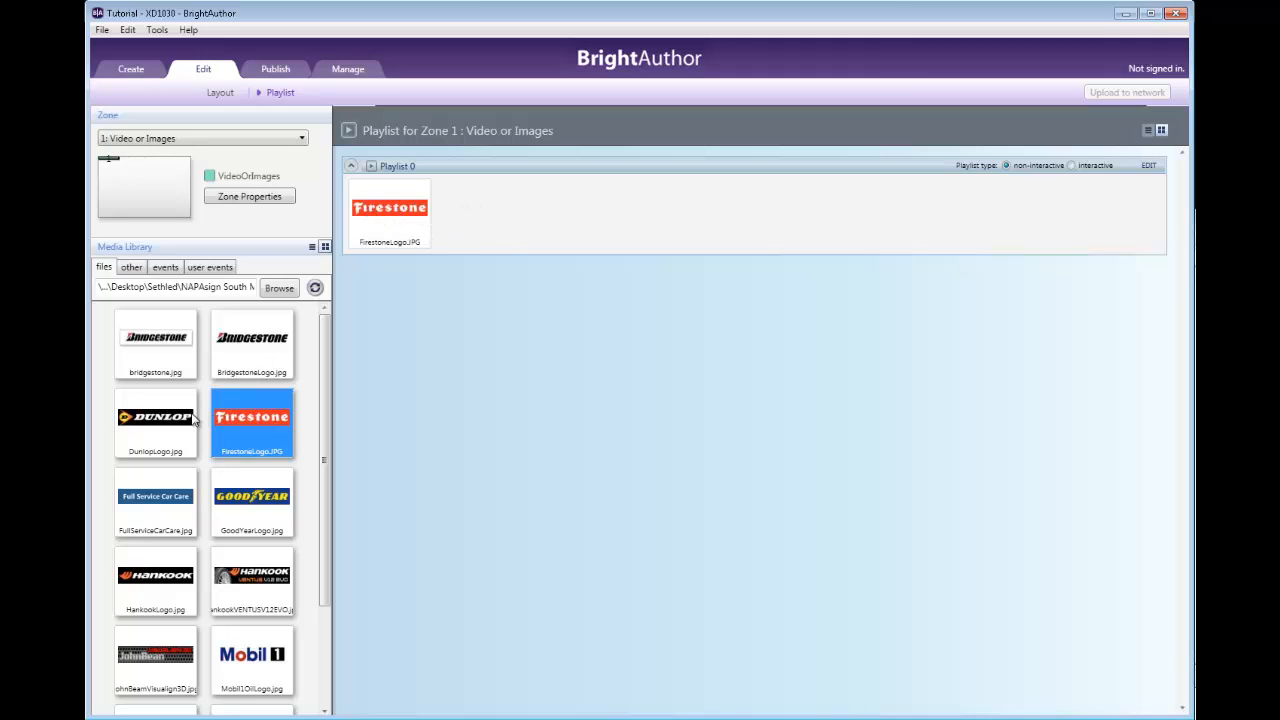
pyautogui.moveTo(168, 424); pyautogui.dragTo(464, 222)
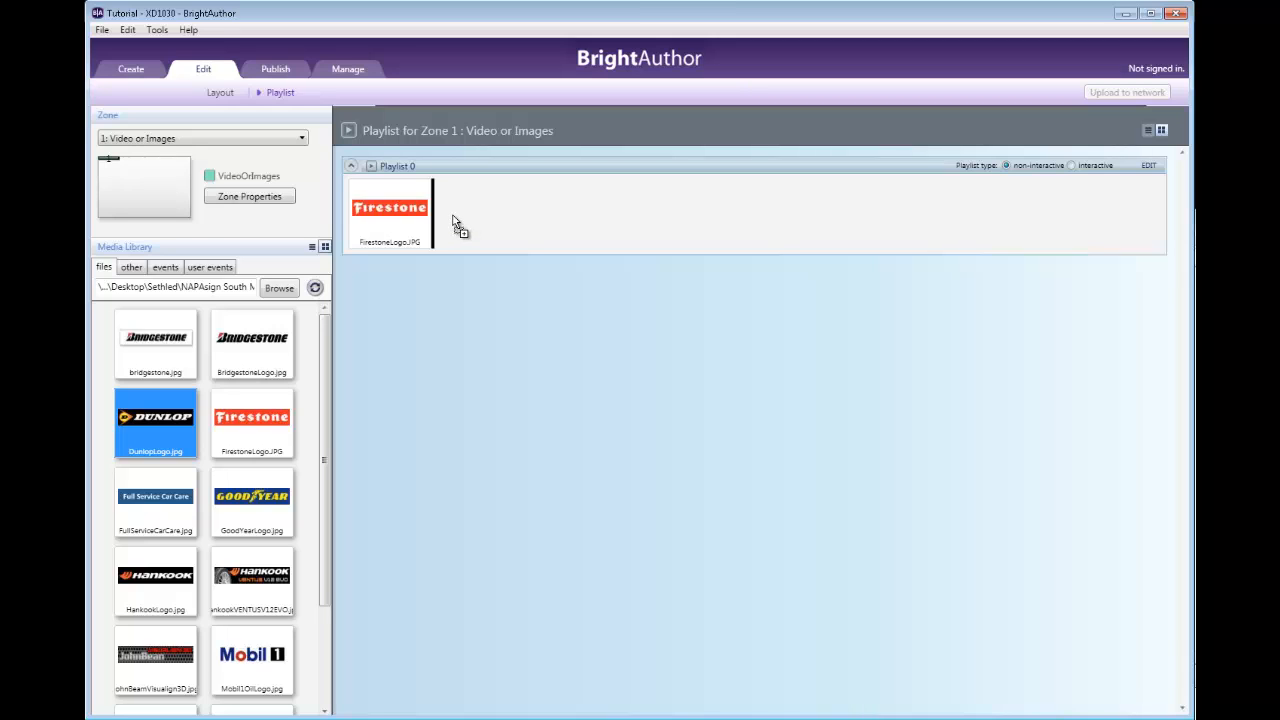
pyautogui.moveTo(453, 217); pyautogui.dragTo(351, 208)
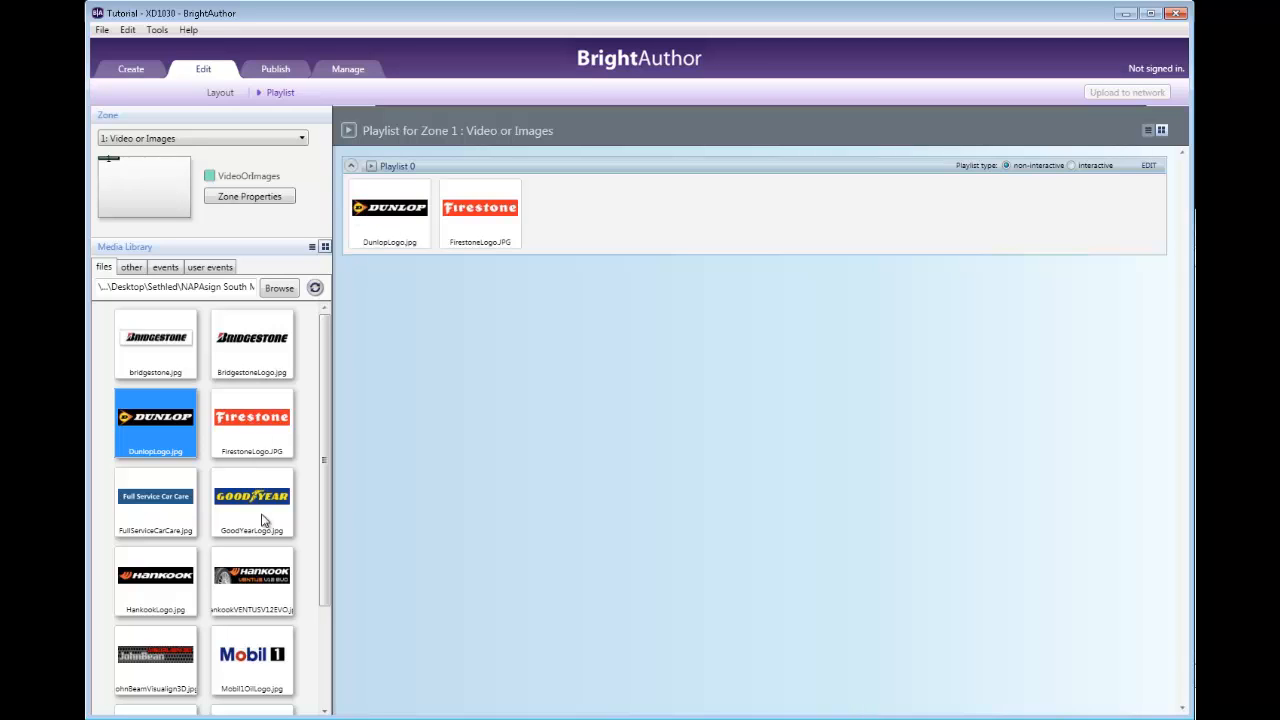
pyautogui.moveTo(260, 494); pyautogui.dragTo(580, 203)
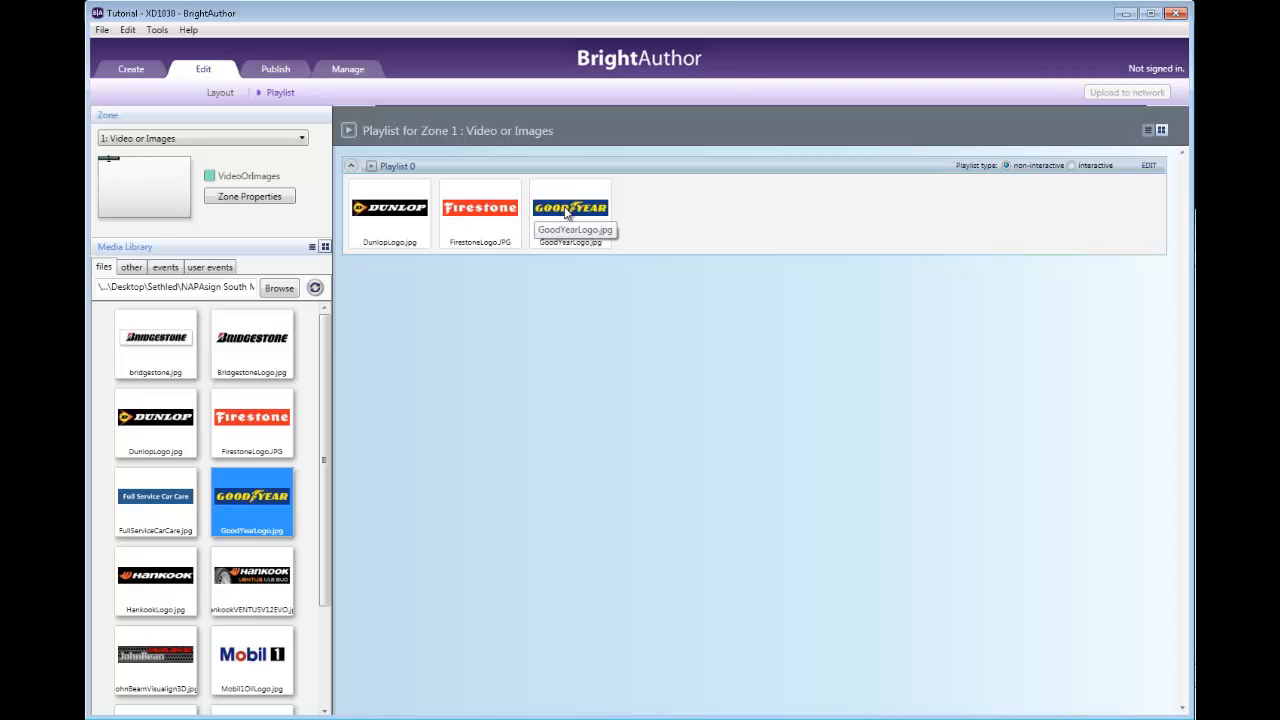
# - Set the Dunlop image's time on screen to 5 and its transition to Explode from center
pyautogui.doubleClick(410, 208)
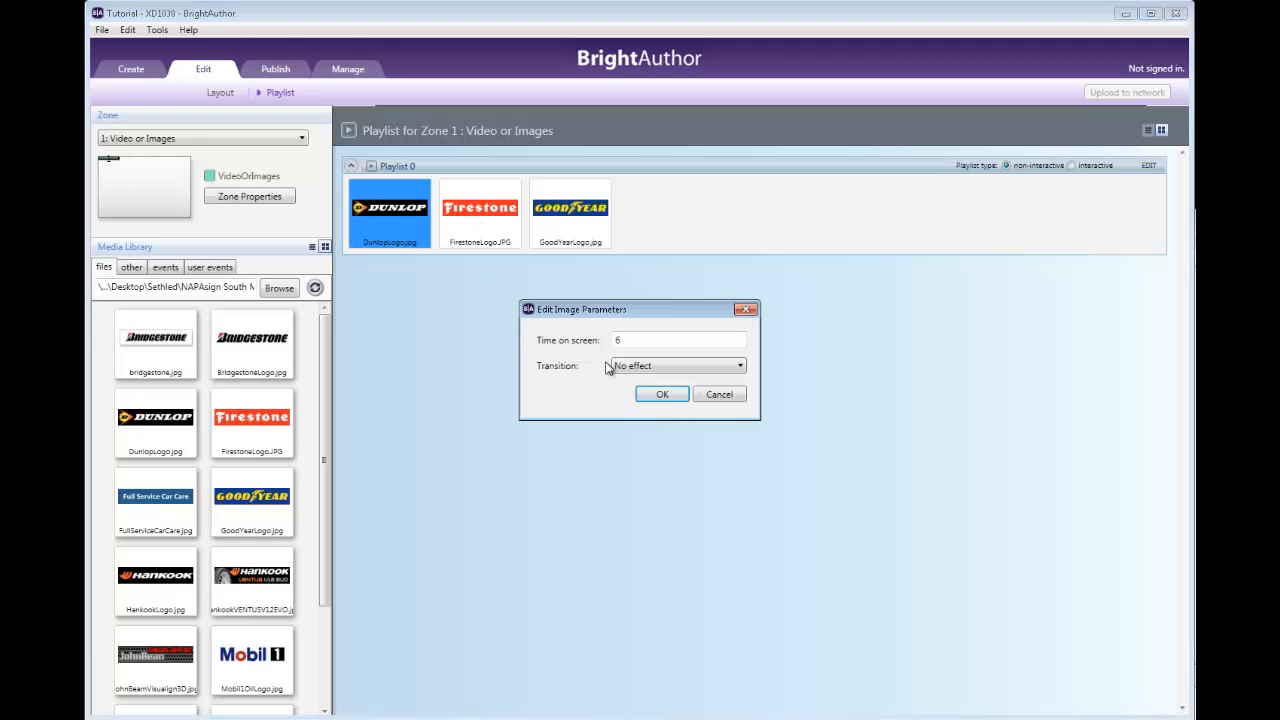
pyautogui.click(653, 337)
pyautogui.press('BackSpace')
pyautogui.write('5')
pyautogui.click(668, 365)
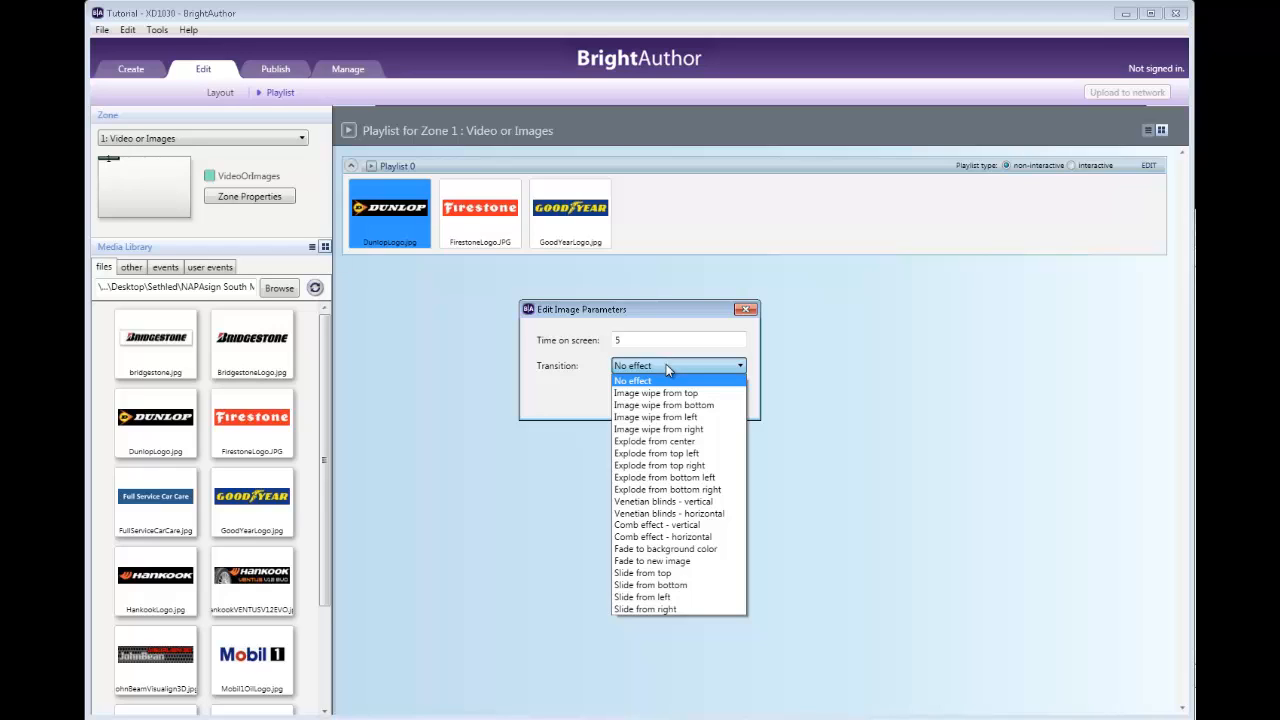
pyautogui.click(672, 441)
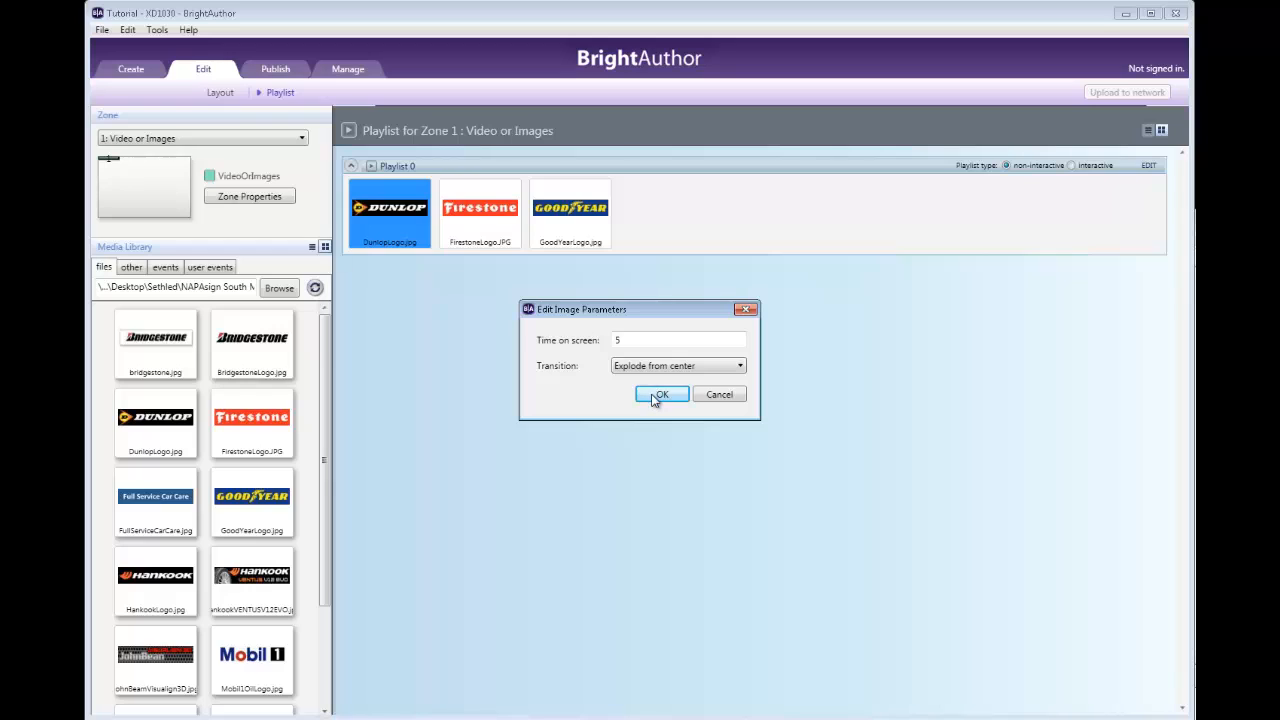
pyautogui.click(655, 398)
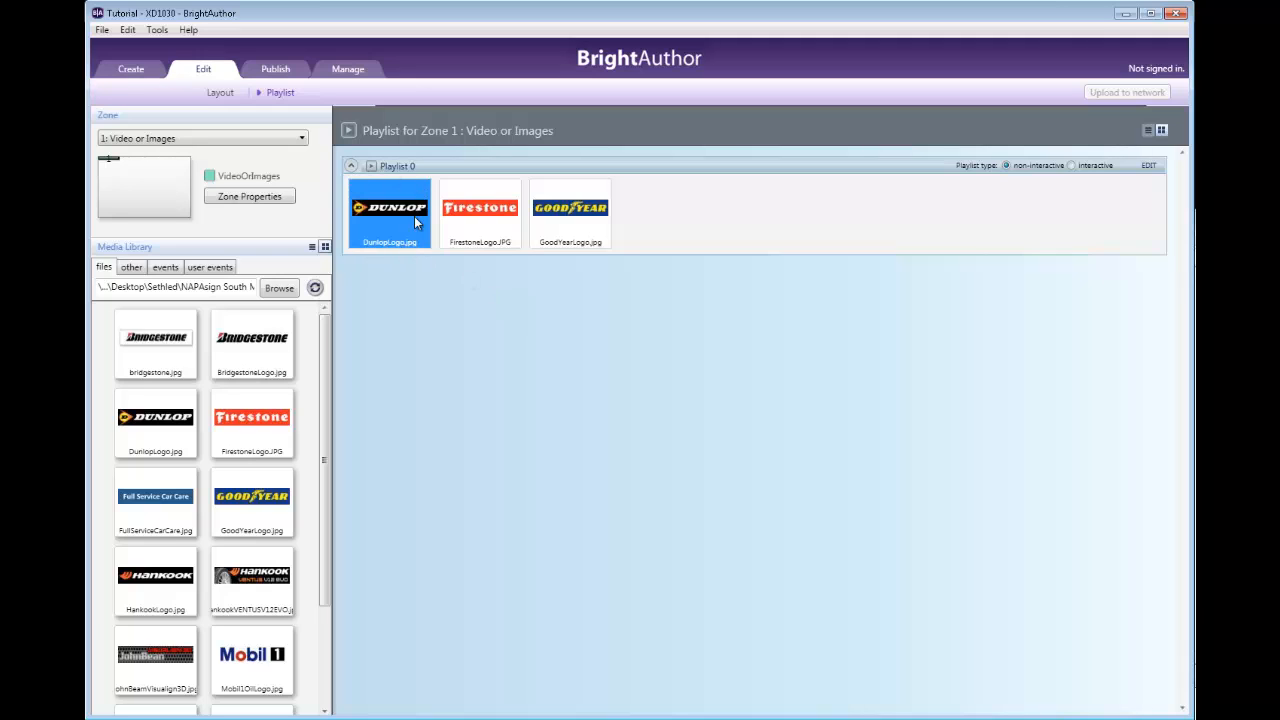
# - Set the Firestone image's time on screen to 5 and its transition to Venetian blinds - horizontal
pyautogui.doubleClick(502, 207)
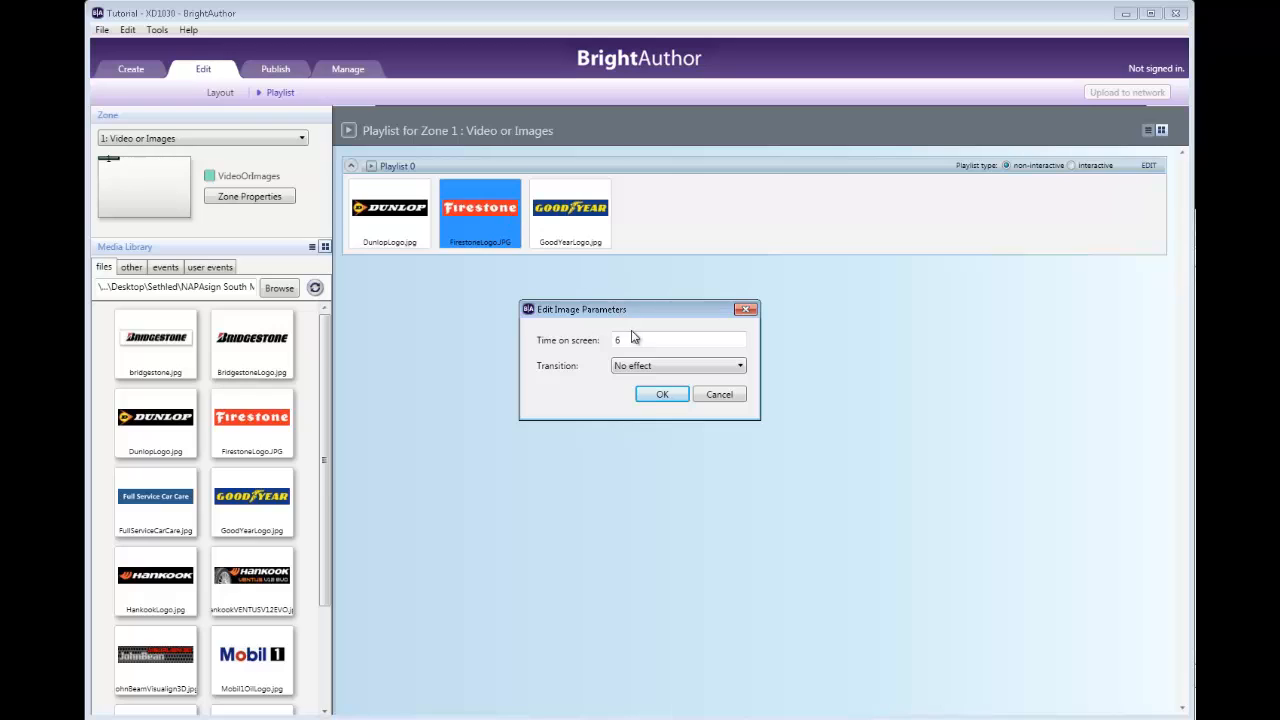
pyautogui.moveTo(634, 340); pyautogui.dragTo(524, 313)
pyautogui.write('5')
pyautogui.click(671, 368)
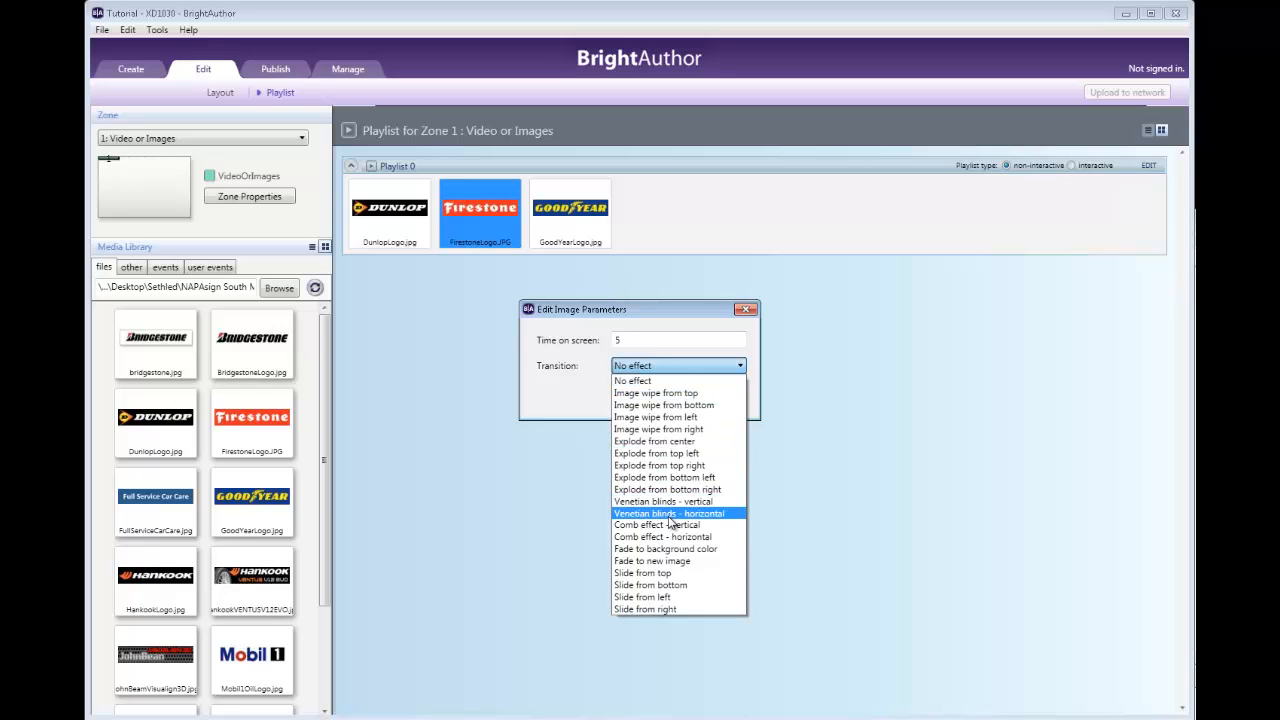
pyautogui.click(670, 524)
pyautogui.click(667, 394)
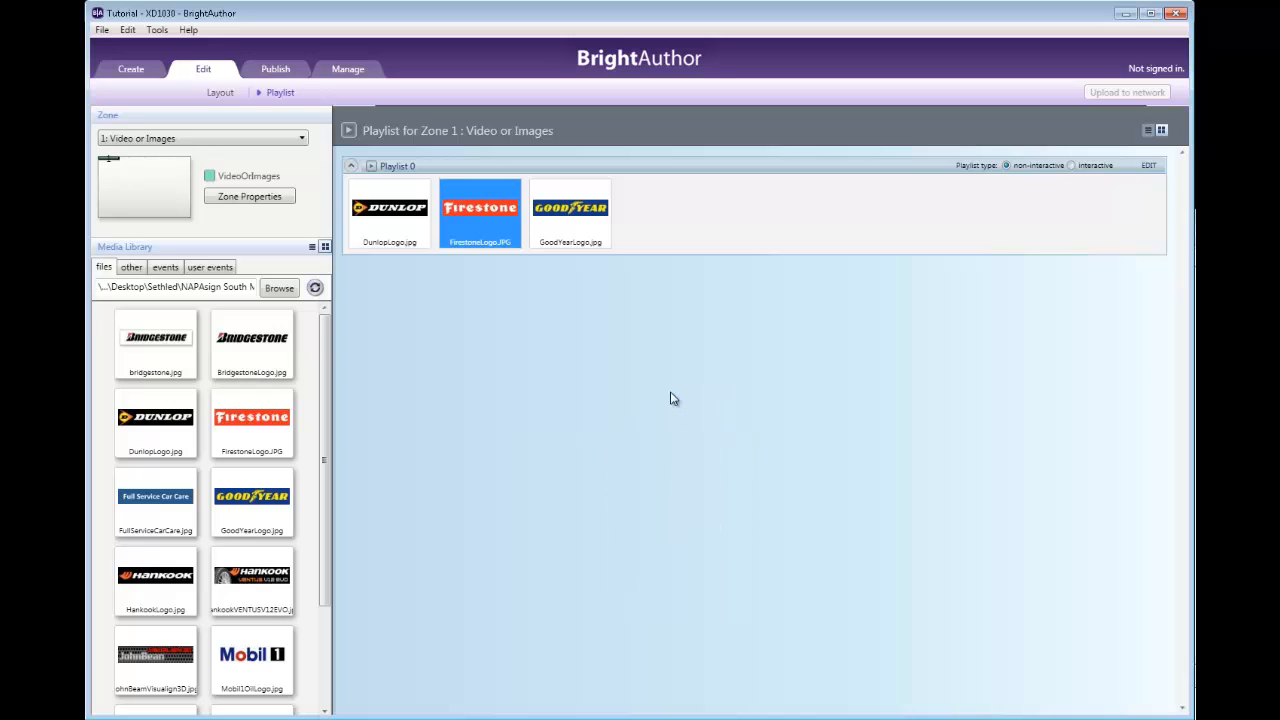
# - Set the GoodYear image's time on screen to 5 and save the Tutorial presentation
pyautogui.doubleClick(567, 208)
pyautogui.doubleClick(650, 340)
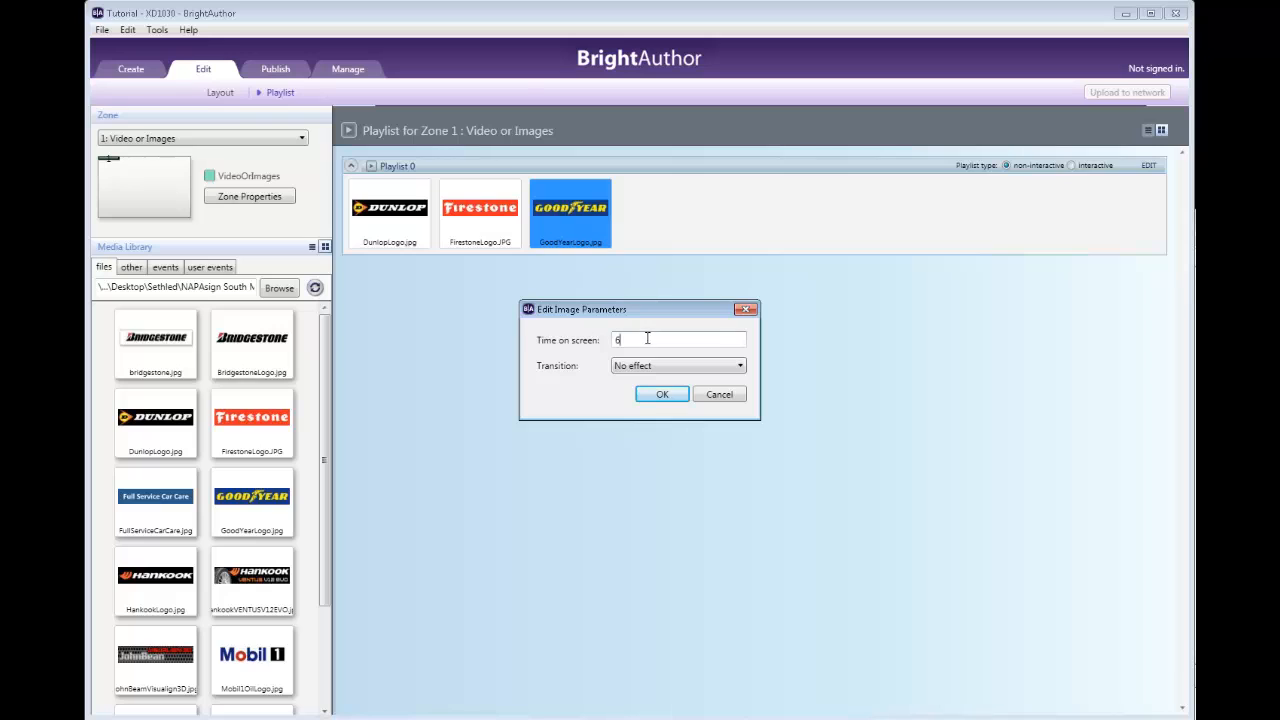
pyautogui.write('5')
pyautogui.click(662, 394)
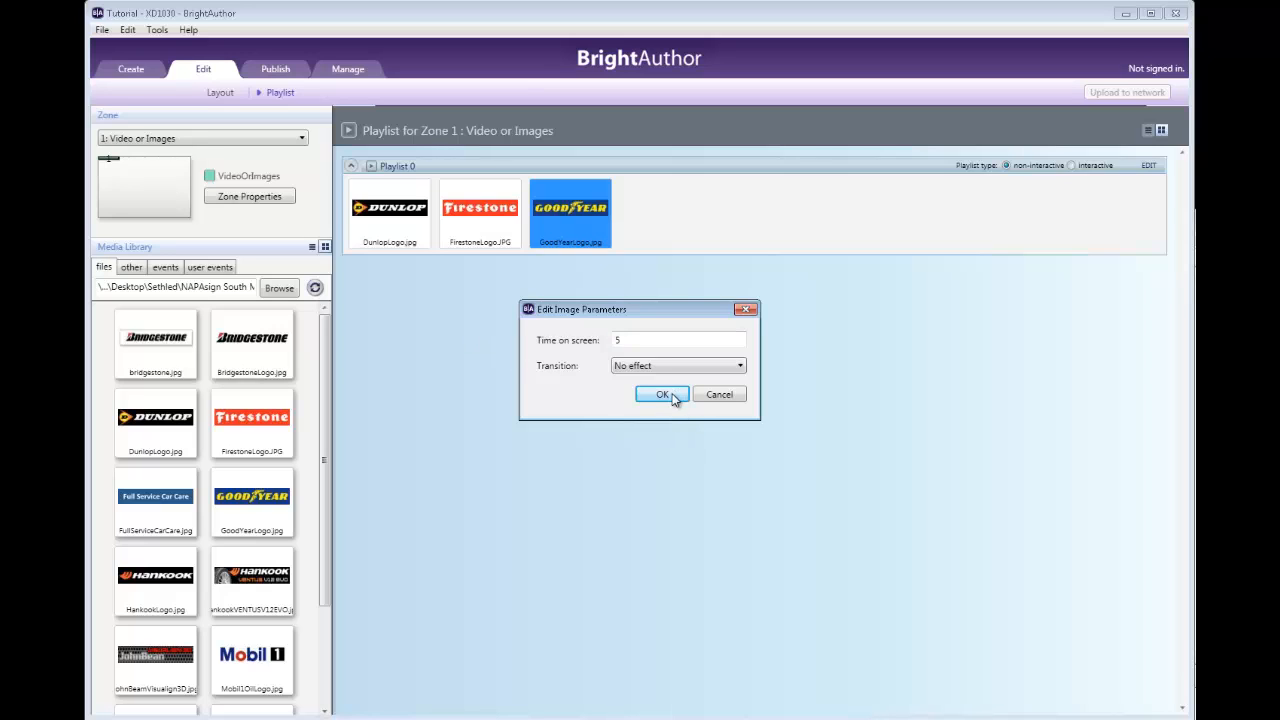
pyautogui.click(102, 30)
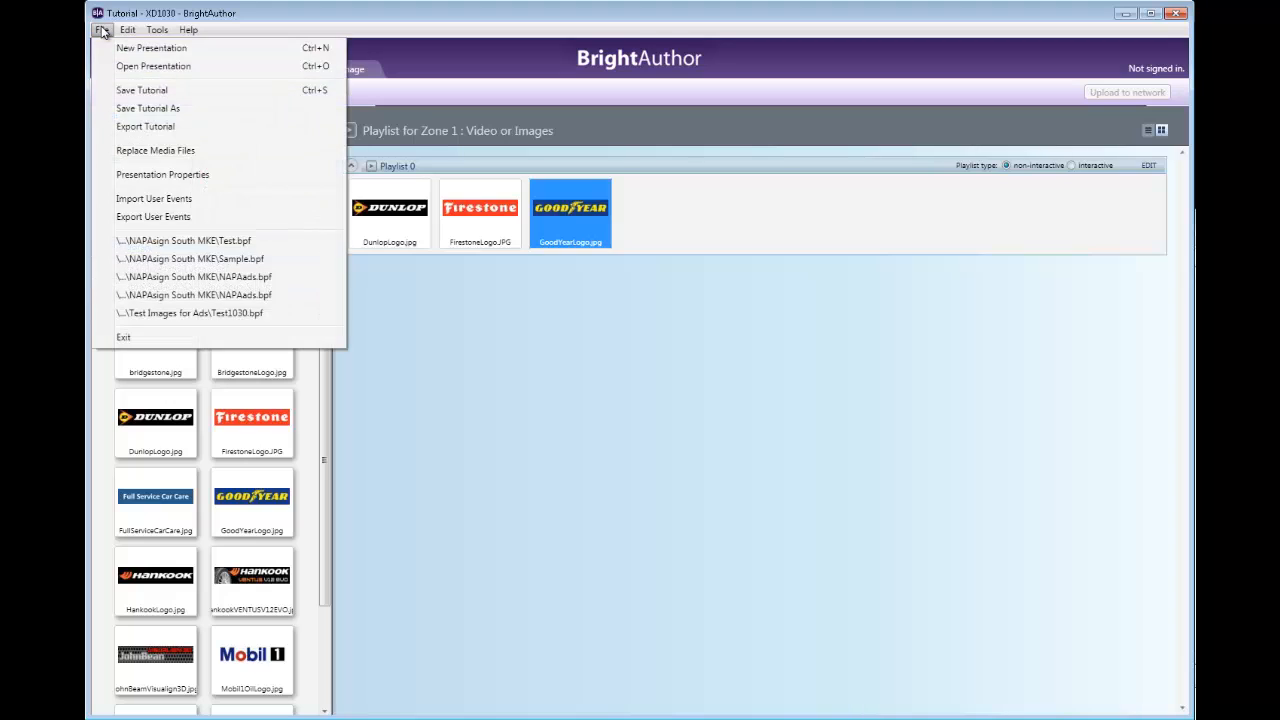
pyautogui.click(120, 91)
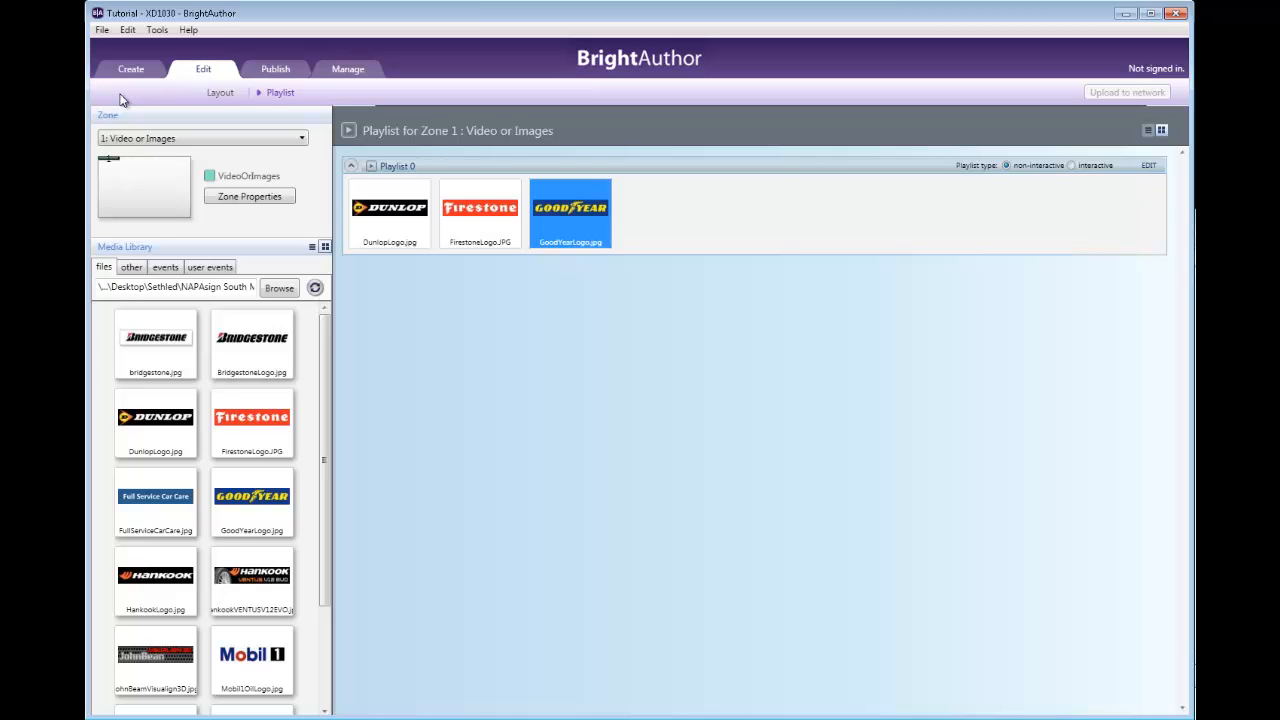
# - Delete the non-stop Tutorial event from the local storage publishing schedule
pyautogui.click(300, 72)
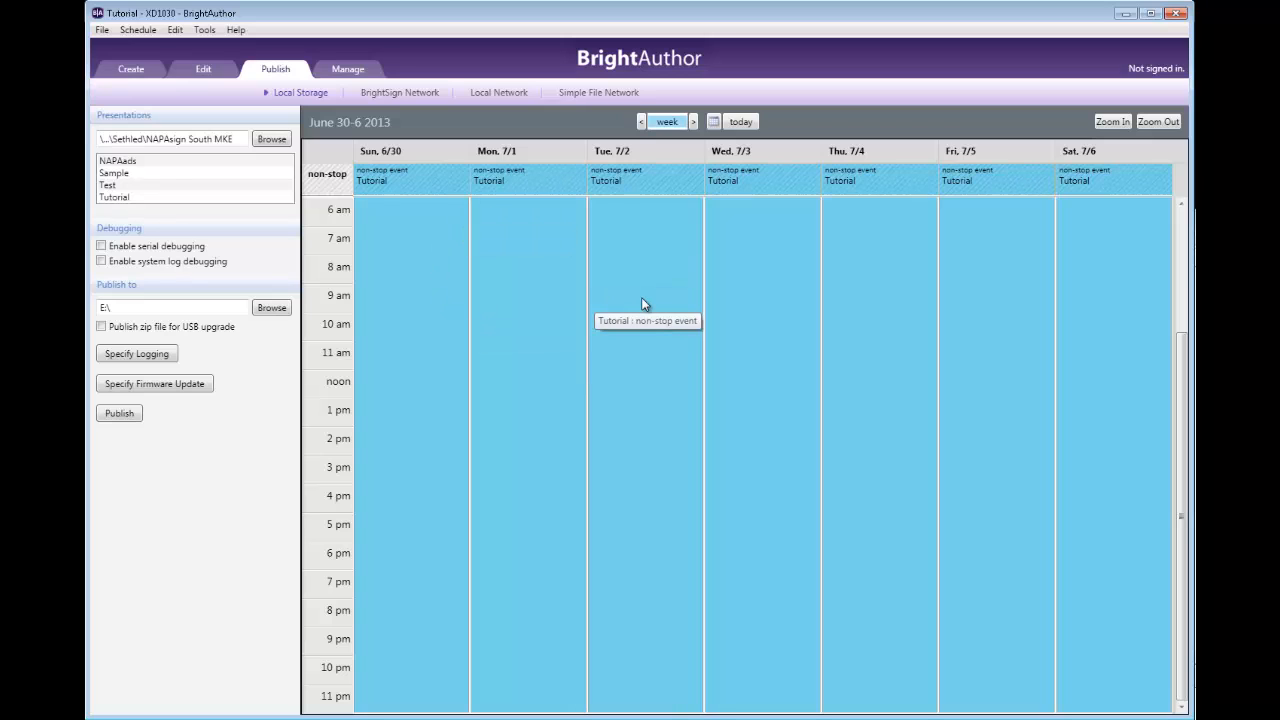
pyautogui.click(437, 233)
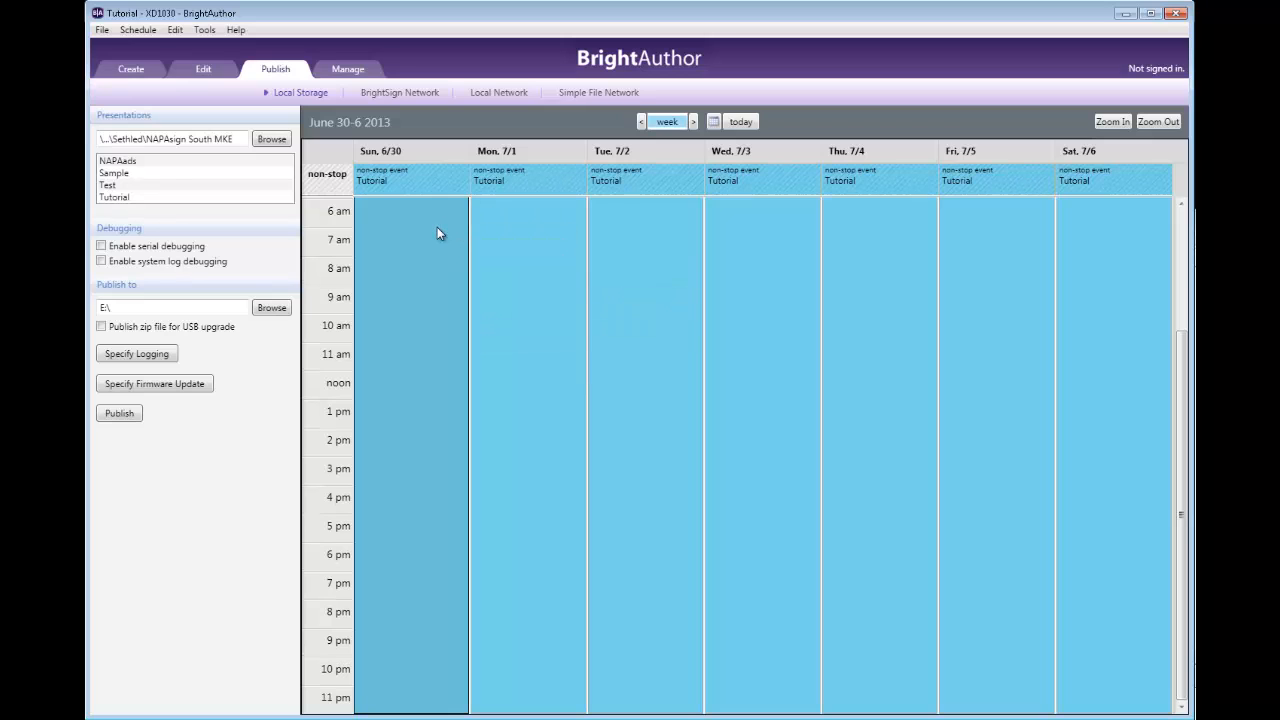
pyautogui.press('Delete')
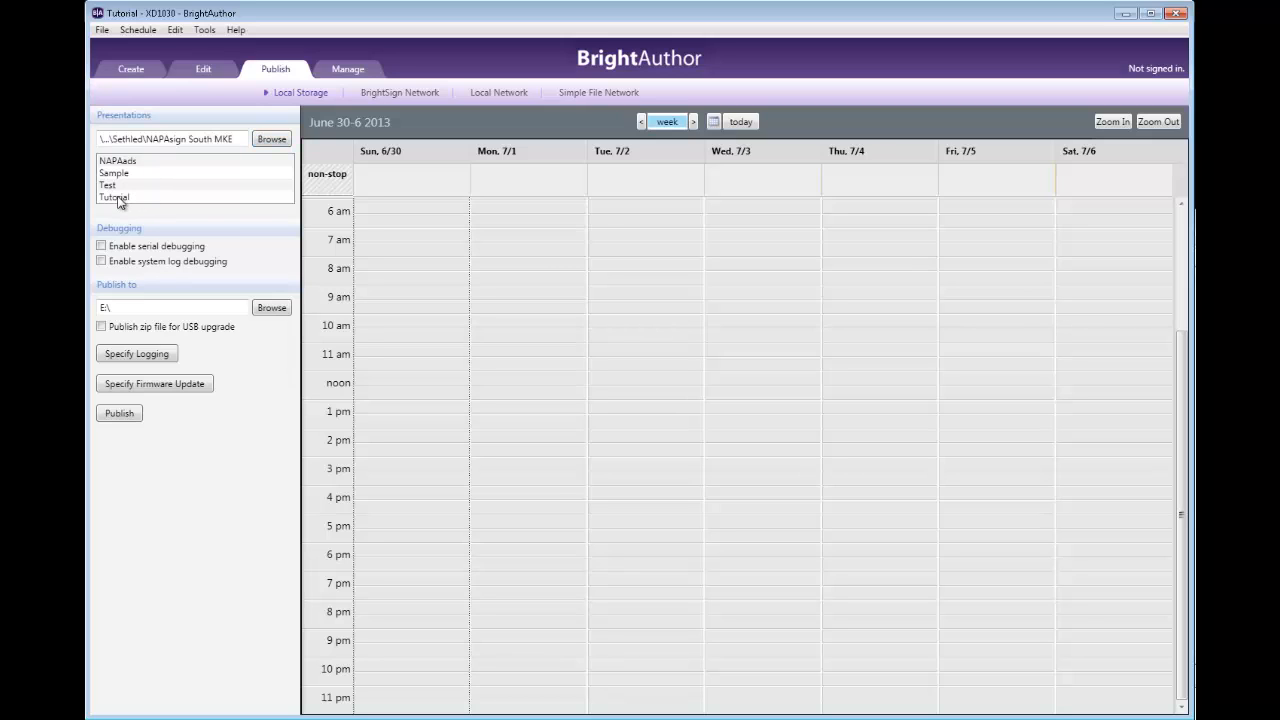
# - Schedule the Tutorial presentation on Tuesday 7/2 from 7:00 AM to 10:00 PM
pyautogui.moveTo(118, 200); pyautogui.dragTo(617, 238)
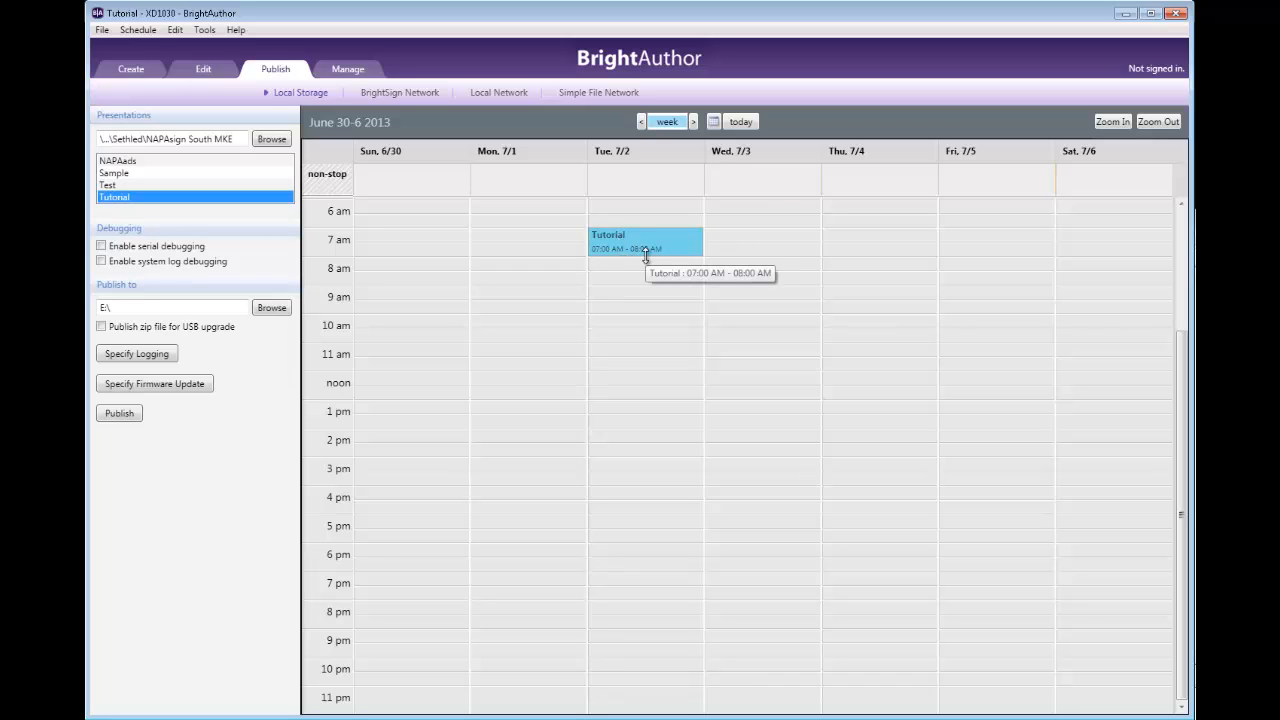
pyautogui.moveTo(645, 256); pyautogui.dragTo(656, 647)
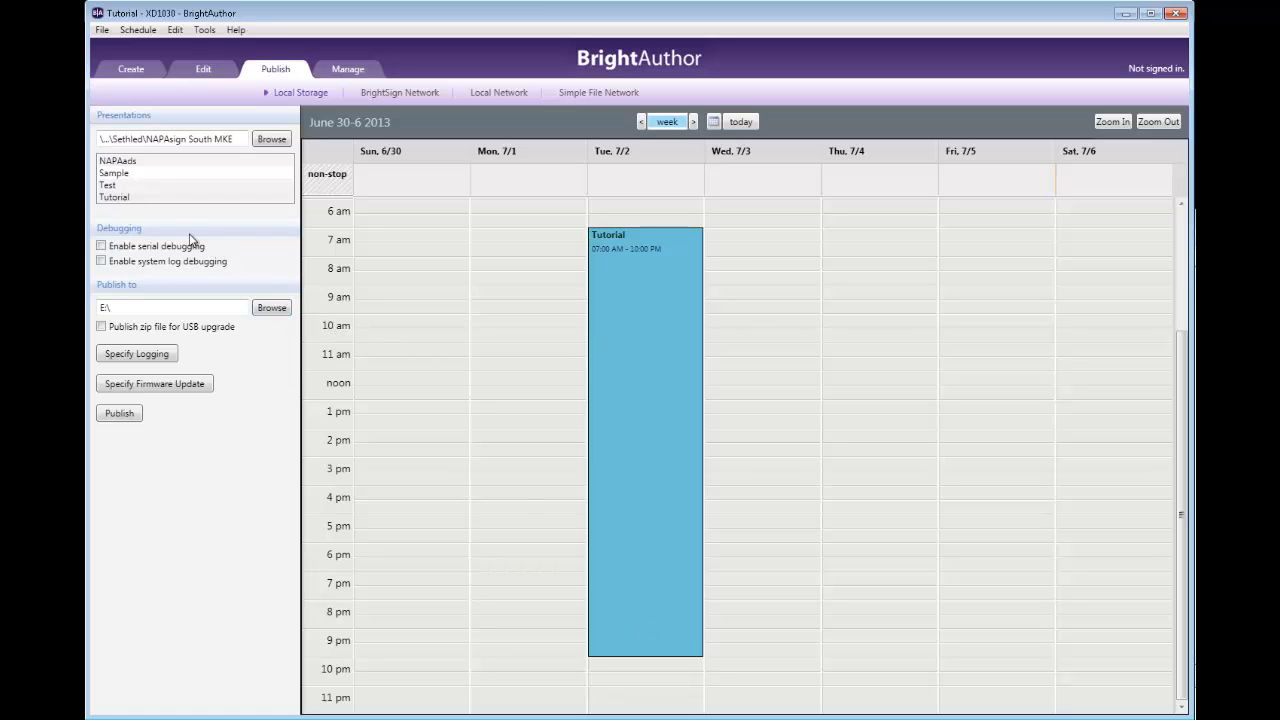
# - Schedule the Test presentation on Wednesday 7/3 and NAPAads on Thursday 7/4, both from 7:00 AM to 10:00 PM
pyautogui.click(116, 187)
pyautogui.moveTo(116, 187); pyautogui.dragTo(767, 655)
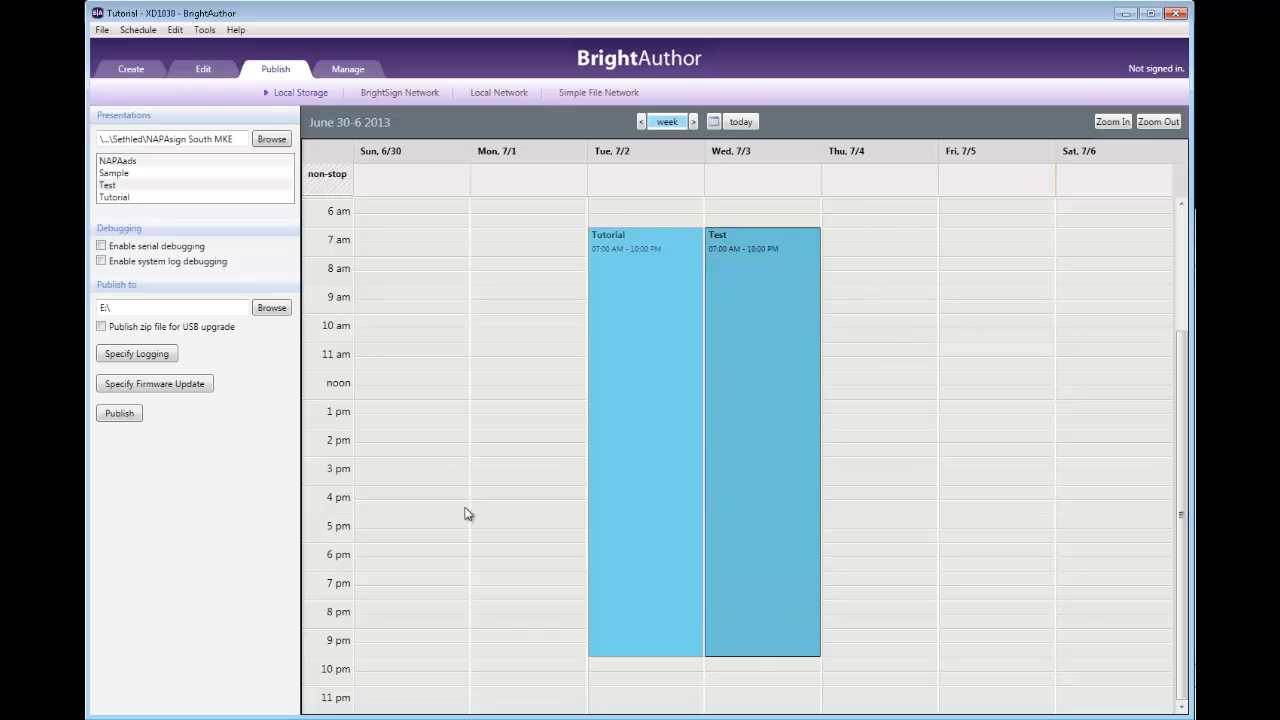
pyautogui.click(116, 163)
pyautogui.moveTo(116, 163); pyautogui.dragTo(866, 242)
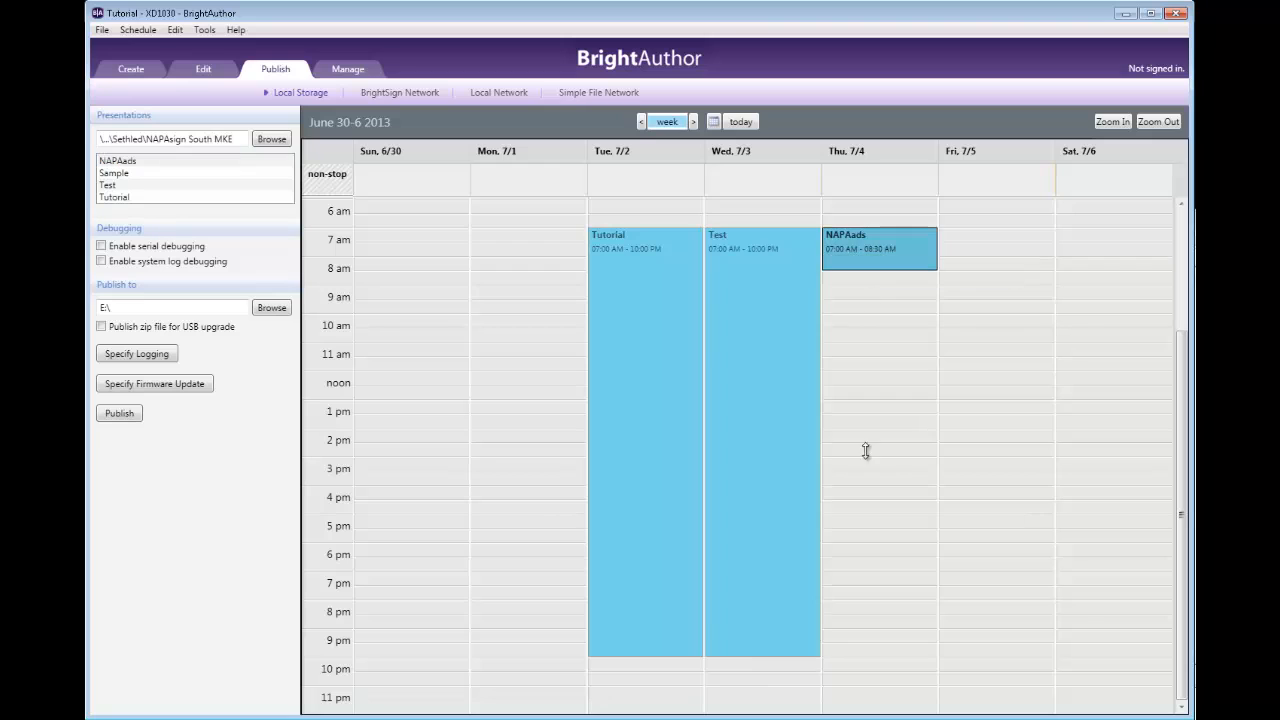
pyautogui.moveTo(866, 451); pyautogui.dragTo(889, 651)
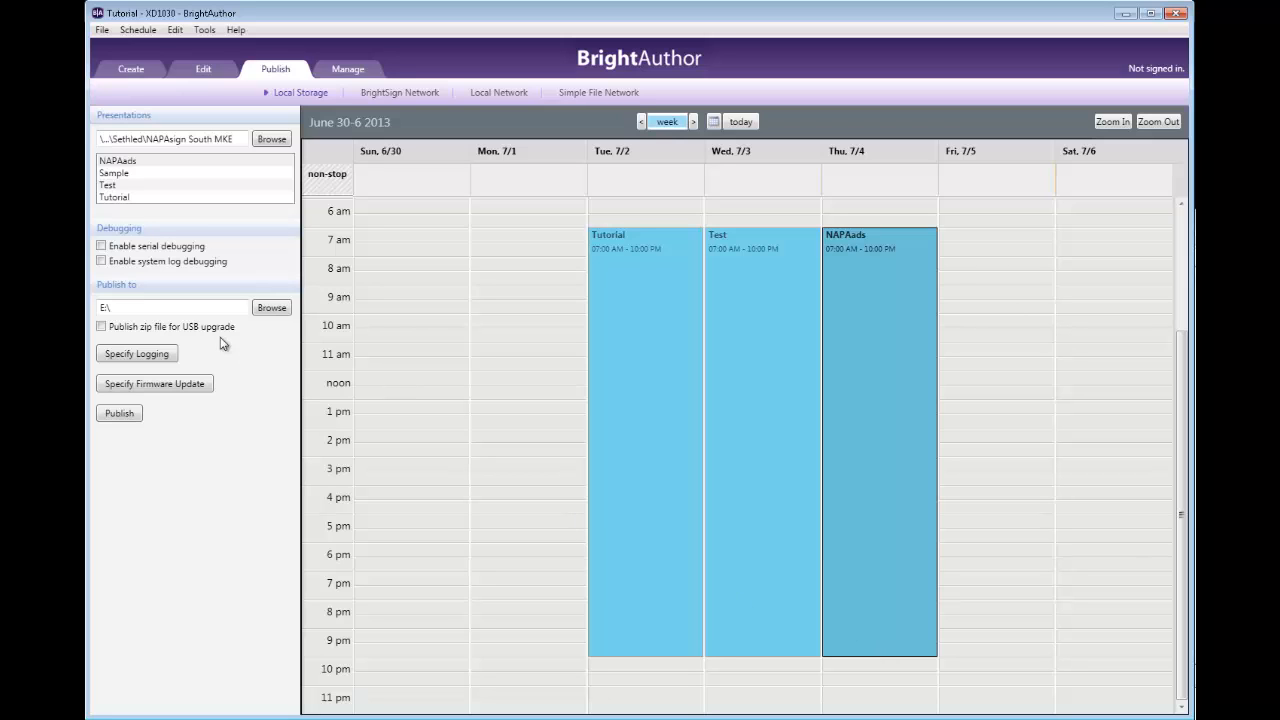
# - Schedule the Sample presentation on Friday 7/5 from 7:00 AM to 8:30 PM
pyautogui.click(118, 178)
pyautogui.moveTo(118, 178); pyautogui.dragTo(1011, 612)
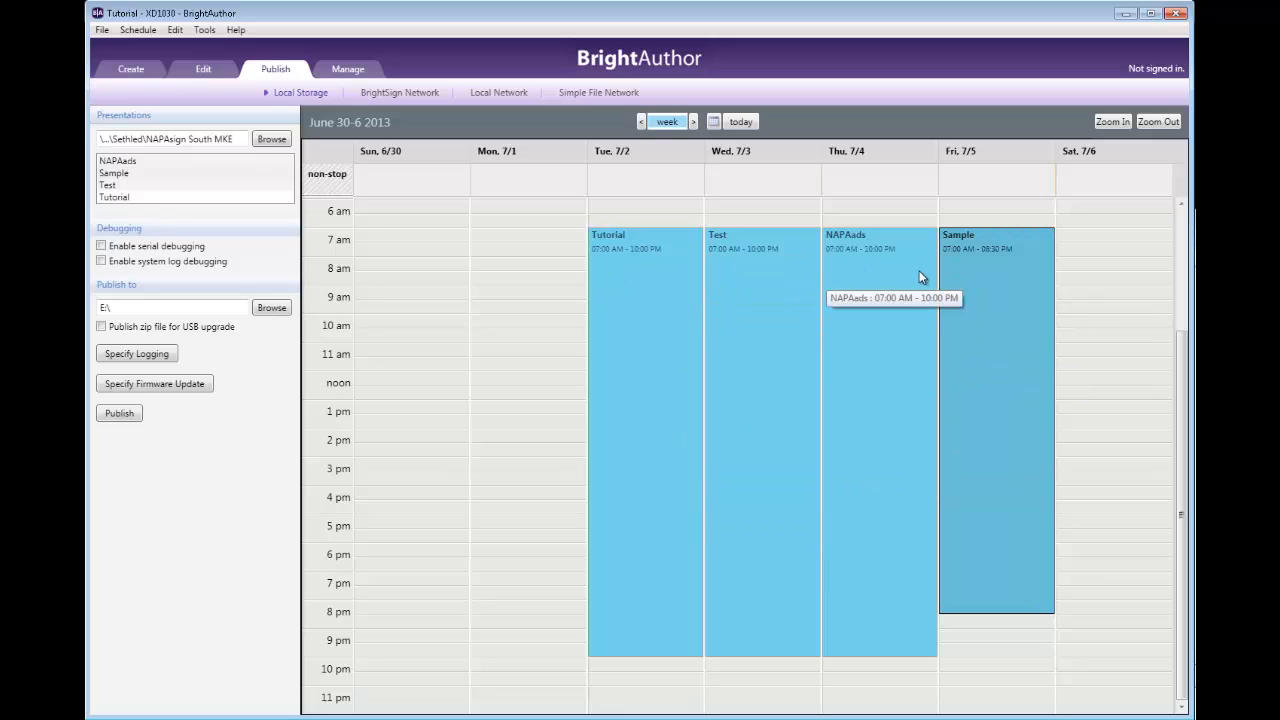
# - Make Tuesday's Tutorial event a recurring event that repeats weekly on Tuesday only, with no end date
pyautogui.click(632, 253)
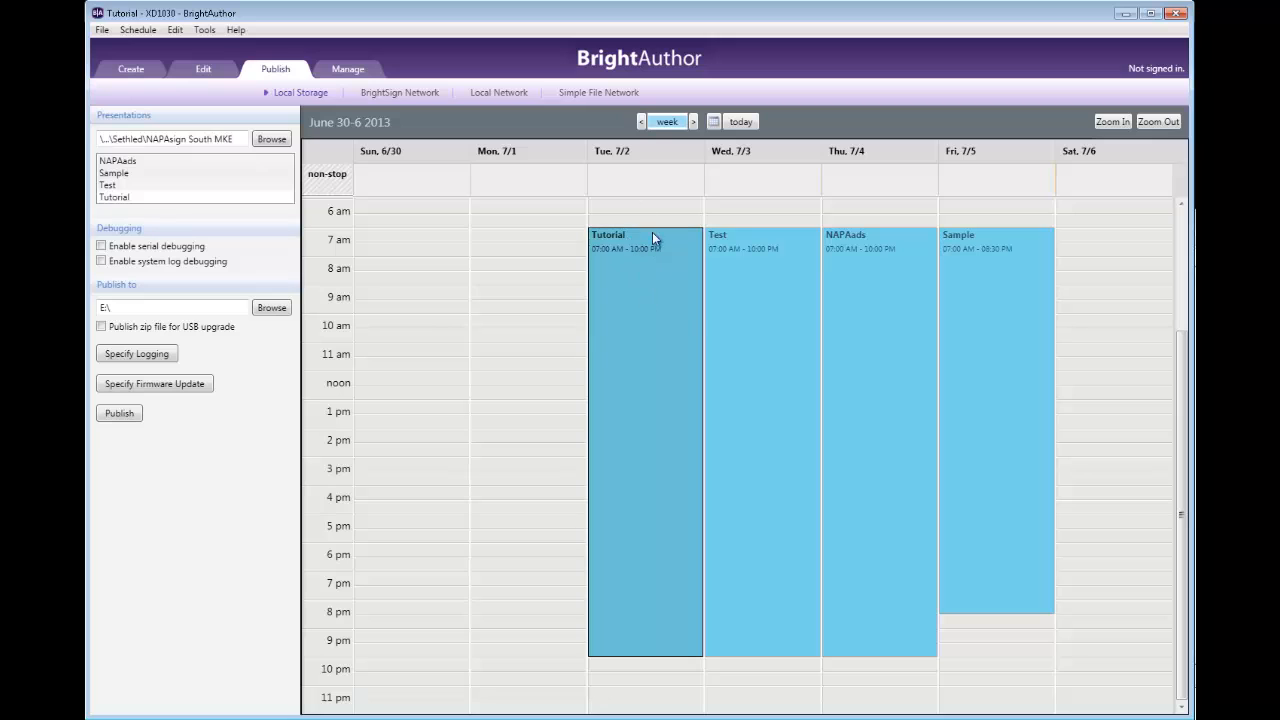
pyautogui.doubleClick(642, 285)
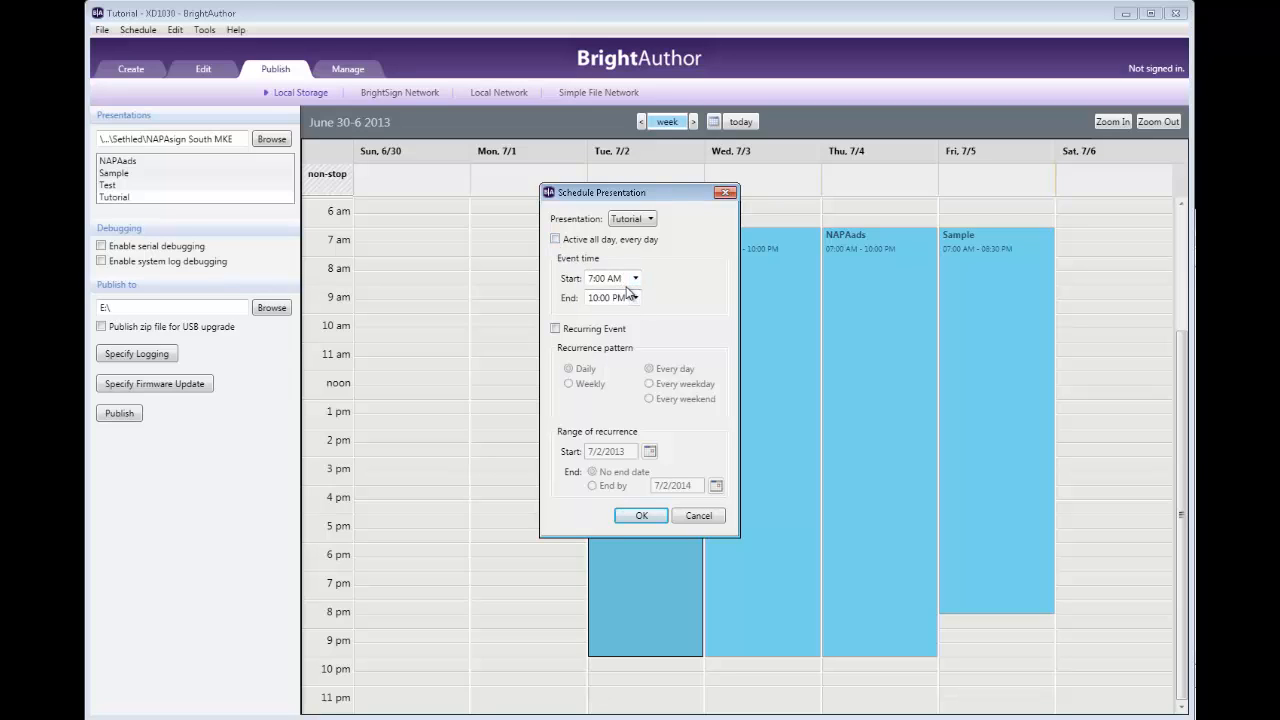
pyautogui.click(555, 329)
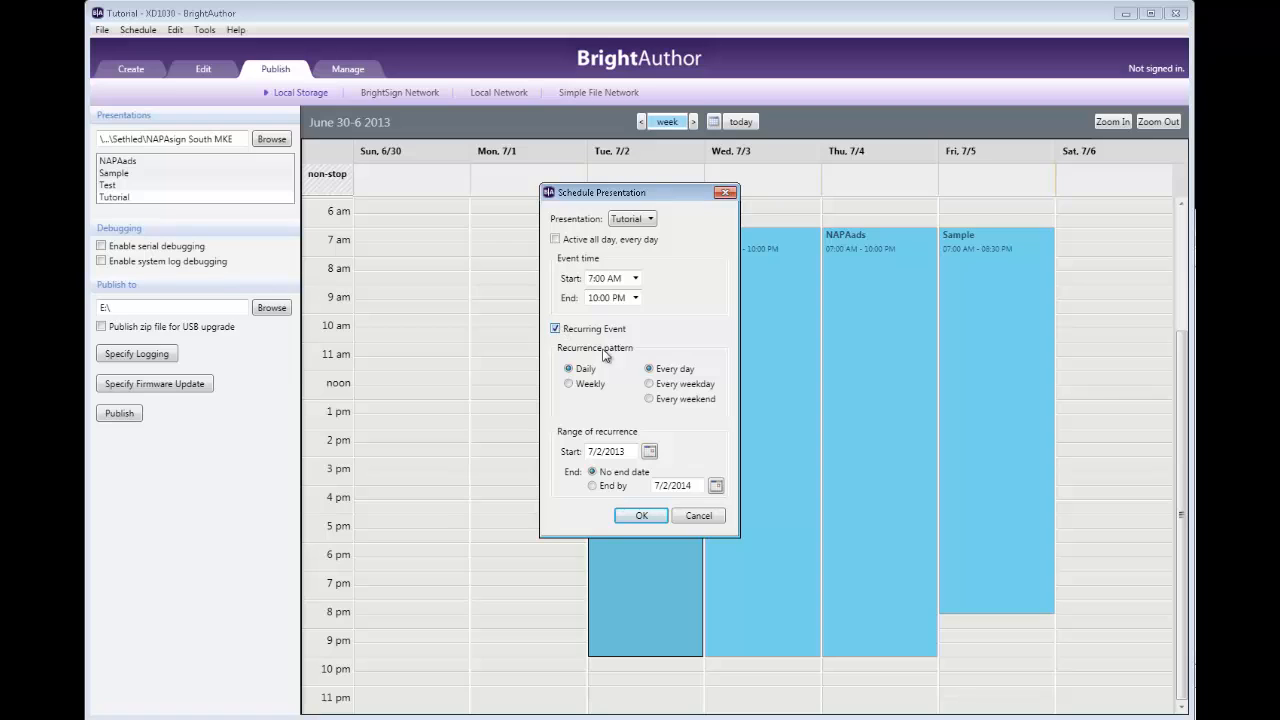
pyautogui.click(569, 385)
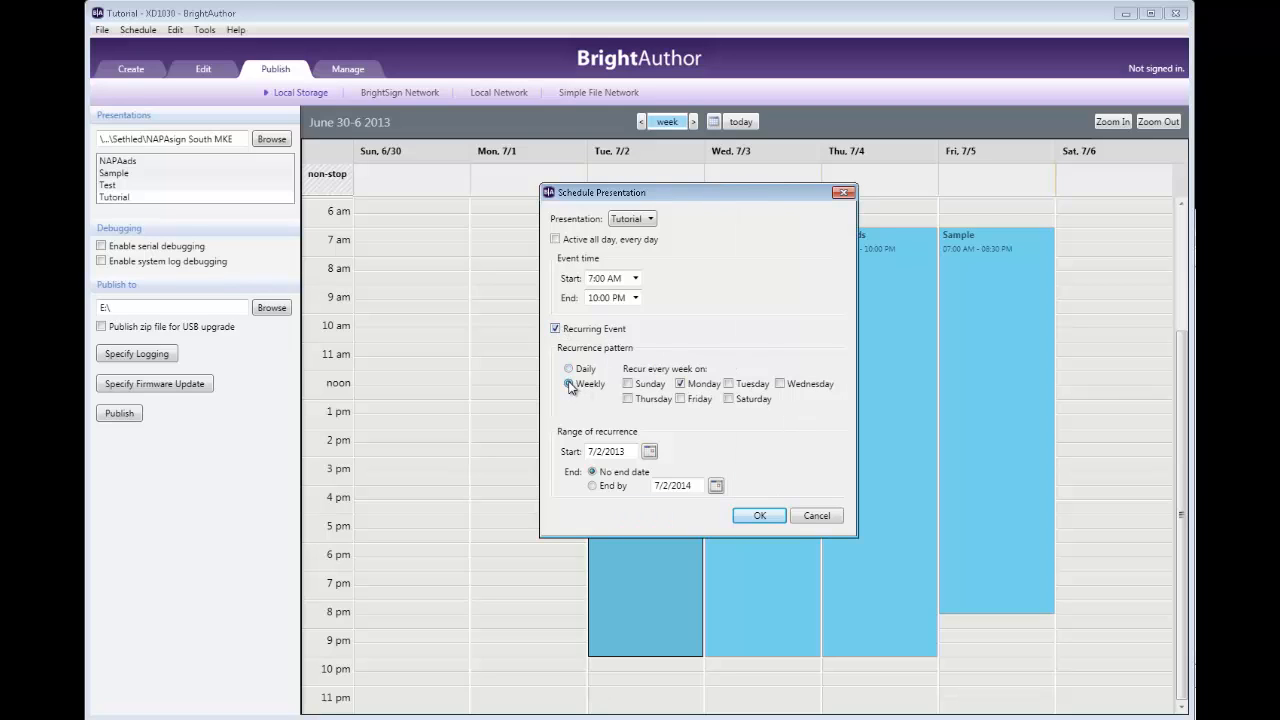
pyautogui.click(729, 384)
pyautogui.click(678, 385)
pyautogui.click(765, 515)
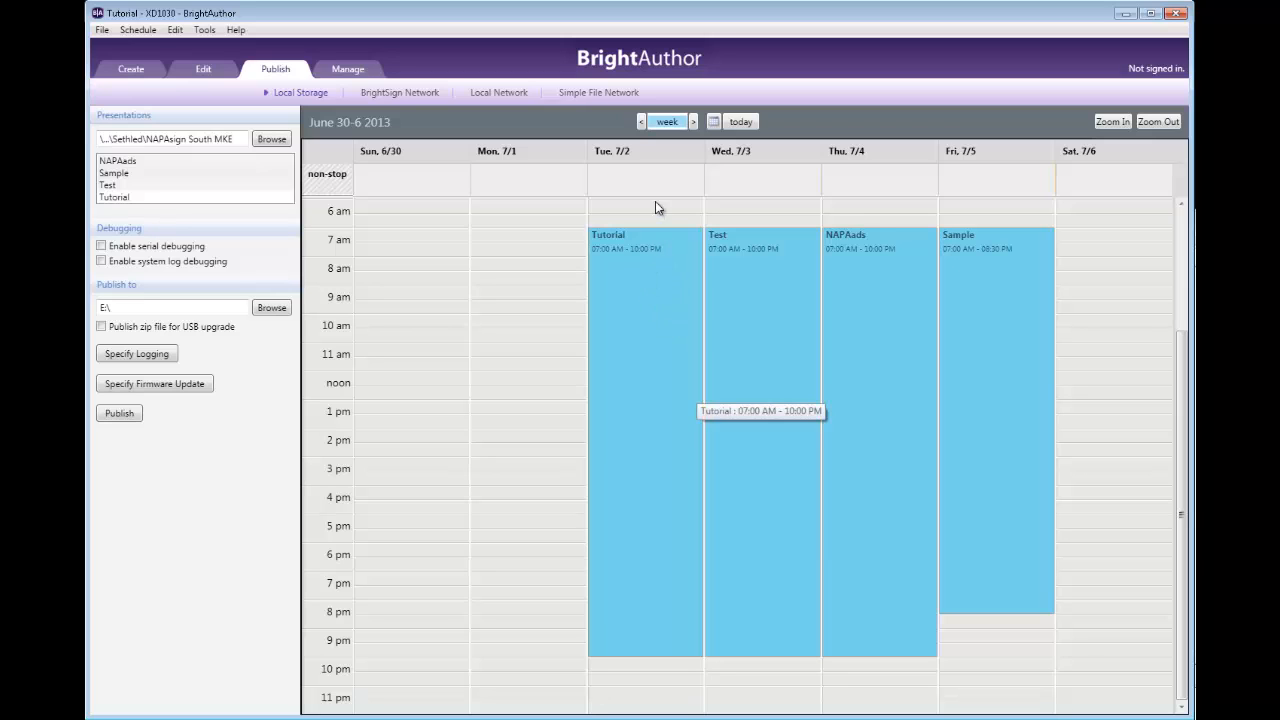
# - Check the following three weeks of the schedule for the recurring Tutorial event and return to the current week
pyautogui.click(692, 122)
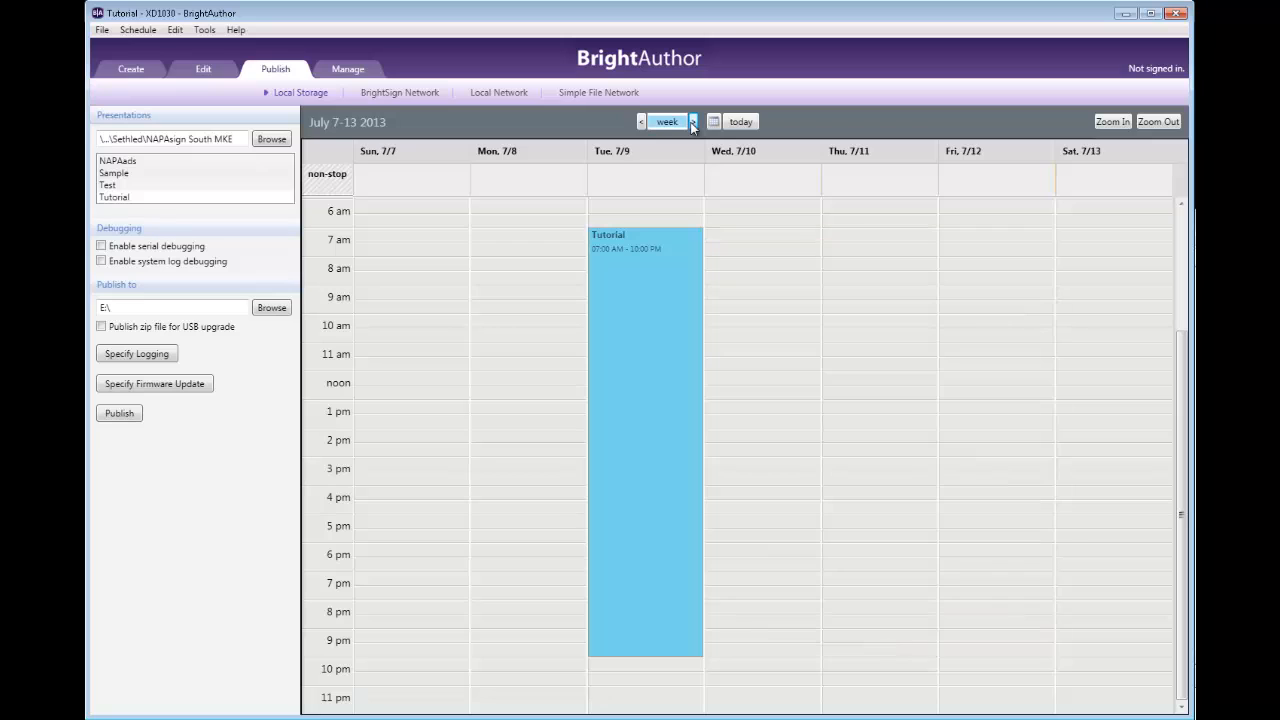
pyautogui.click(692, 122)
pyautogui.click(692, 122)
pyautogui.click(748, 122)
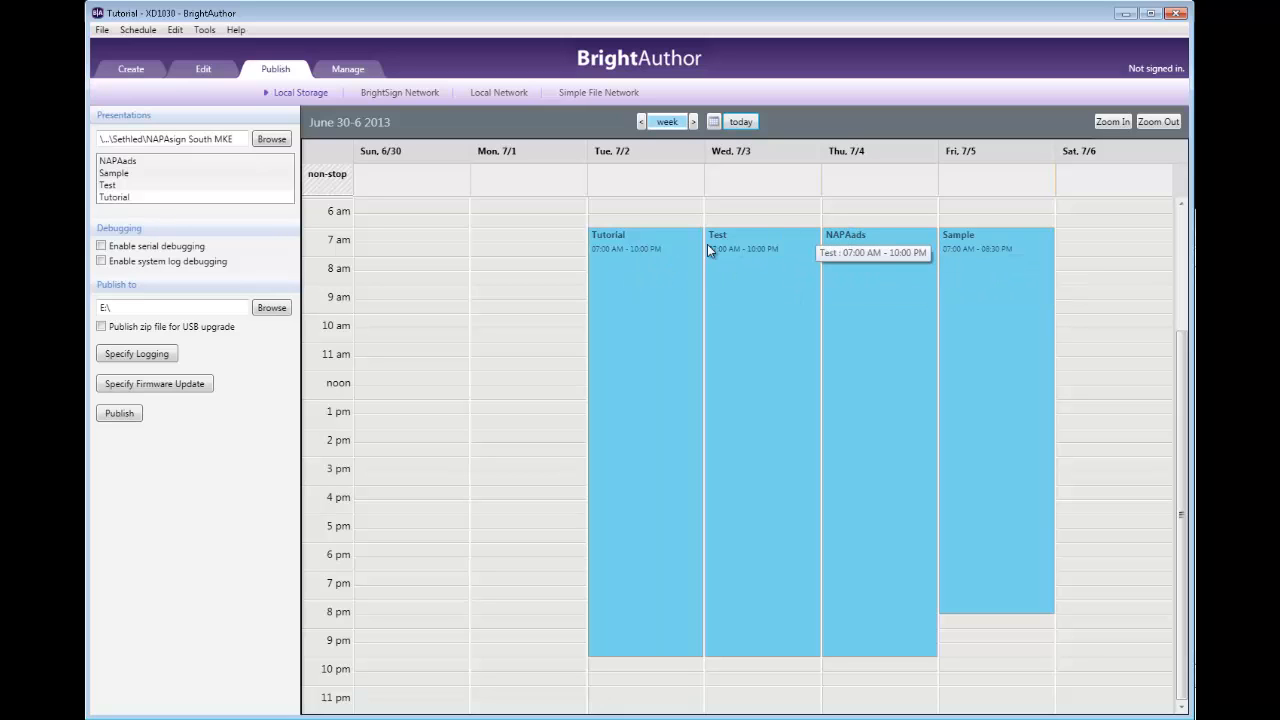
# - Make Tuesday's Tutorial event recur daily, every day, ending by 7/5/2013, and remove the conflicting existing events in favor of the new event
pyautogui.click(651, 268)
pyautogui.doubleClick(651, 265)
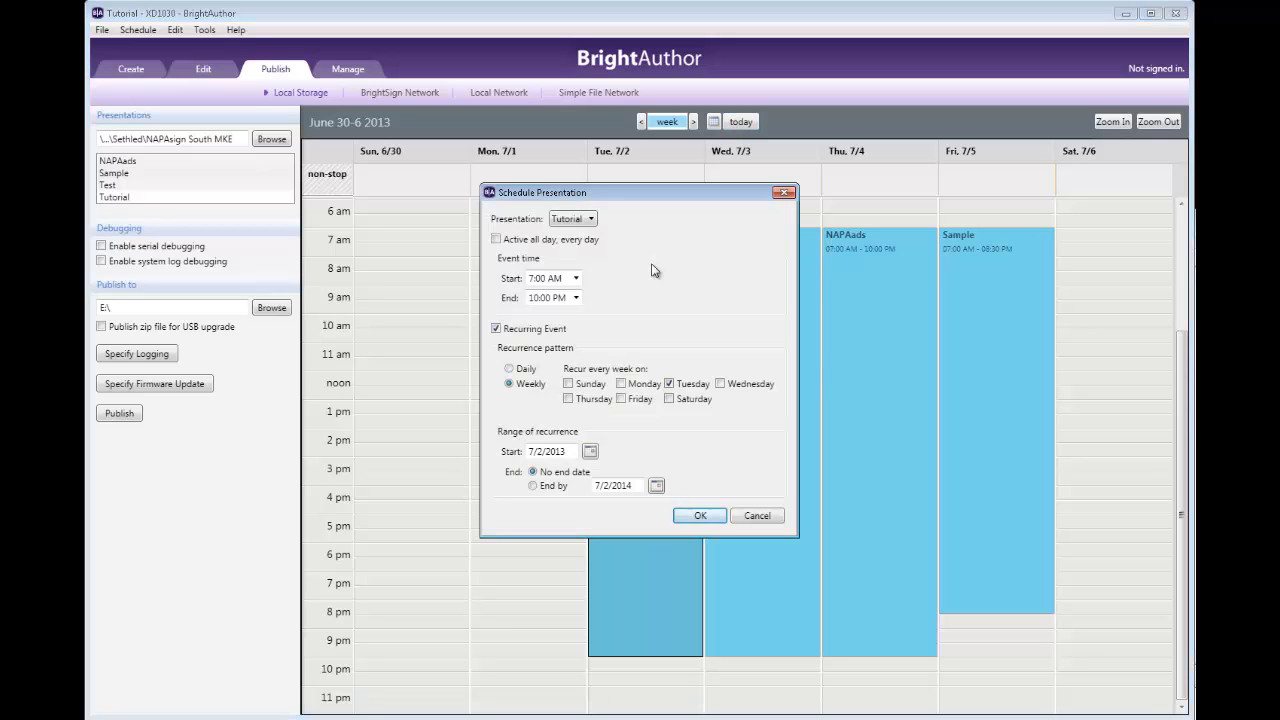
pyautogui.click(525, 373)
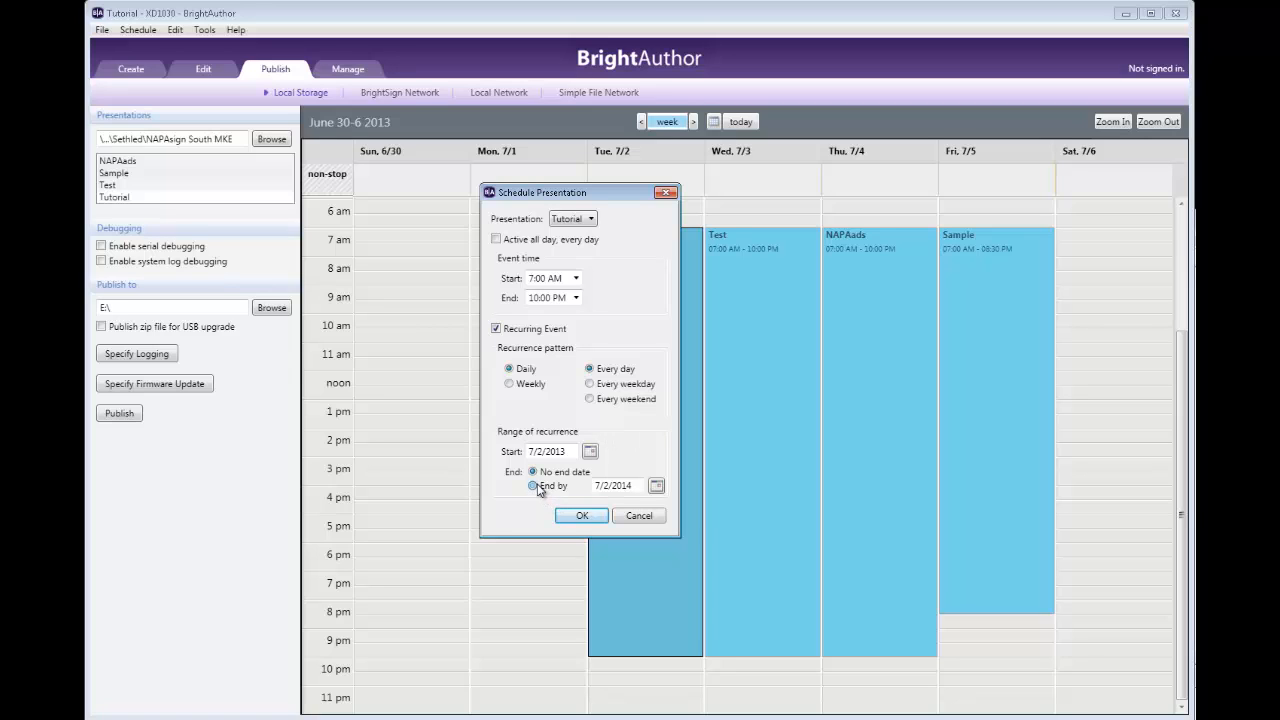
pyautogui.click(656, 486)
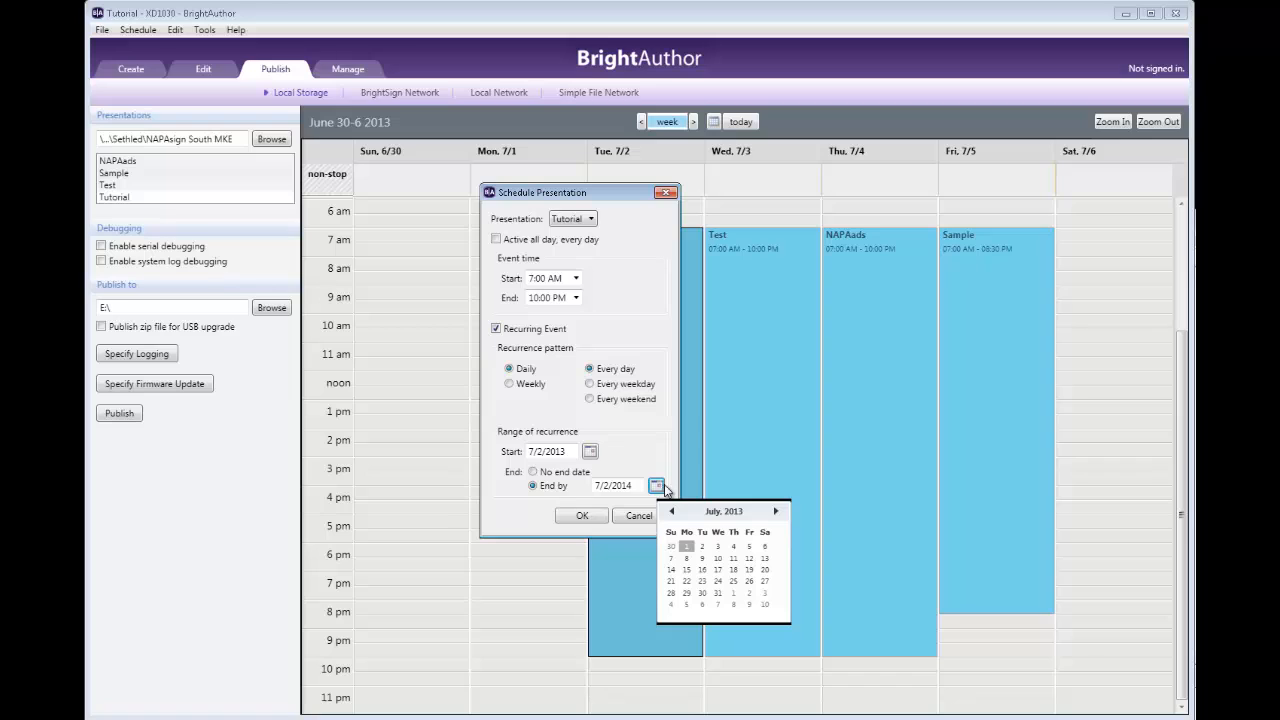
pyautogui.click(749, 547)
pyautogui.click(579, 515)
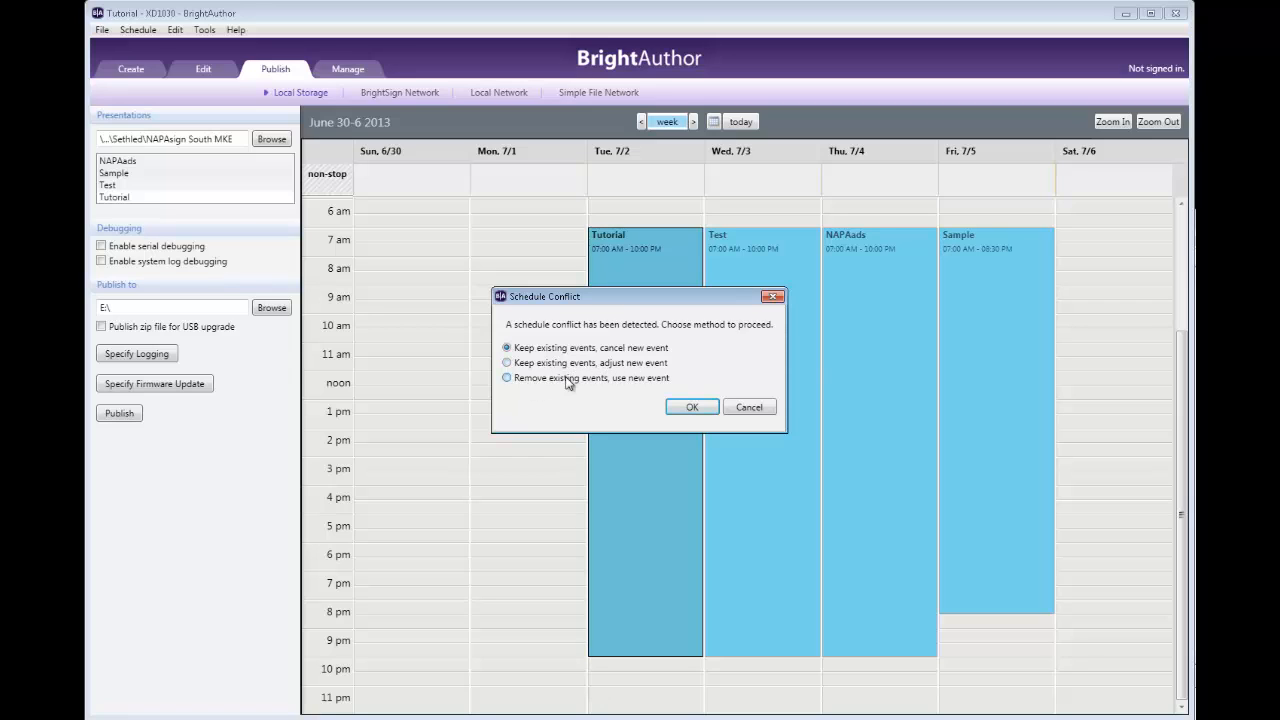
pyautogui.click(508, 378)
pyautogui.click(702, 407)
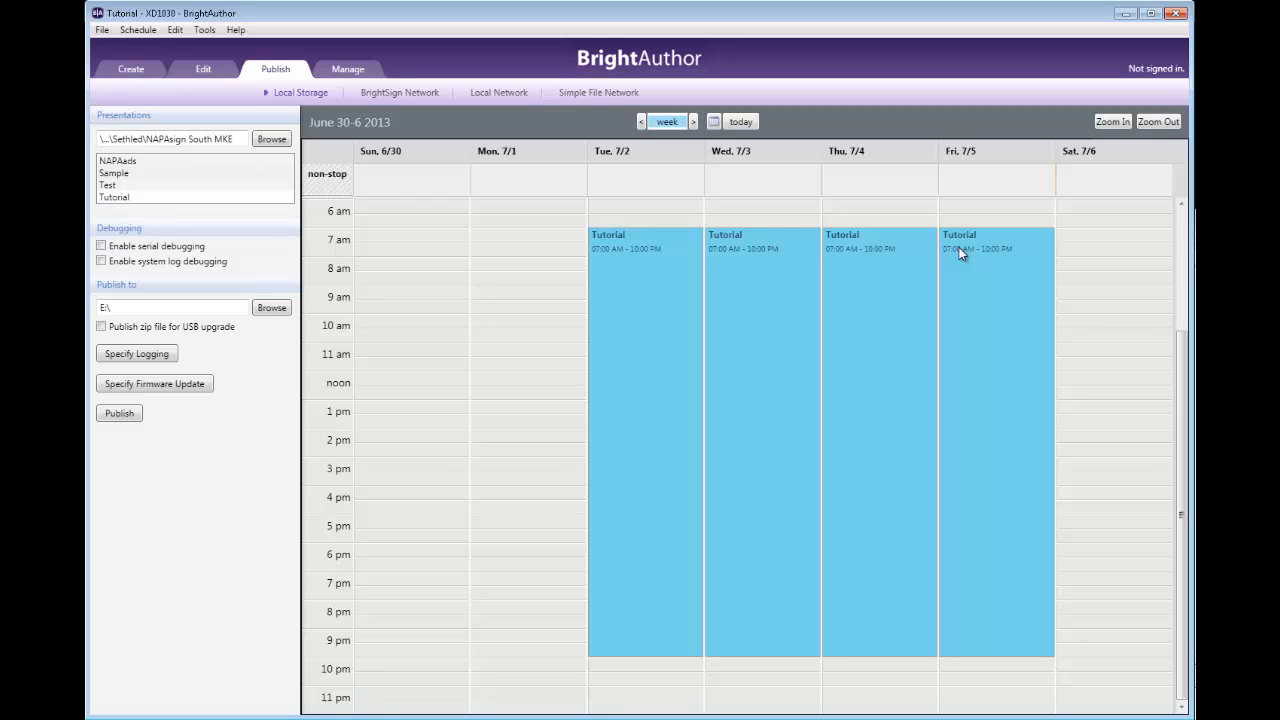
# - Save the schedule as autoschedule.xml in the NAPAsign South MKE folder
pyautogui.click(139, 30)
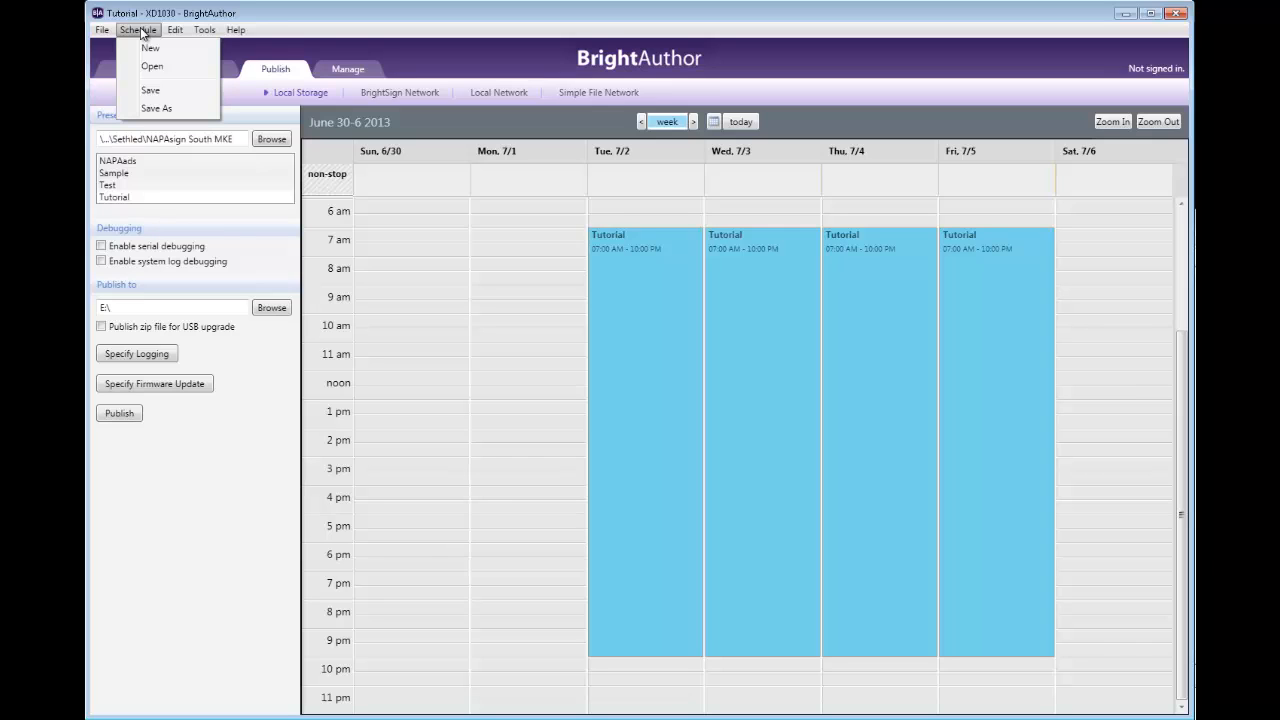
pyautogui.click(151, 91)
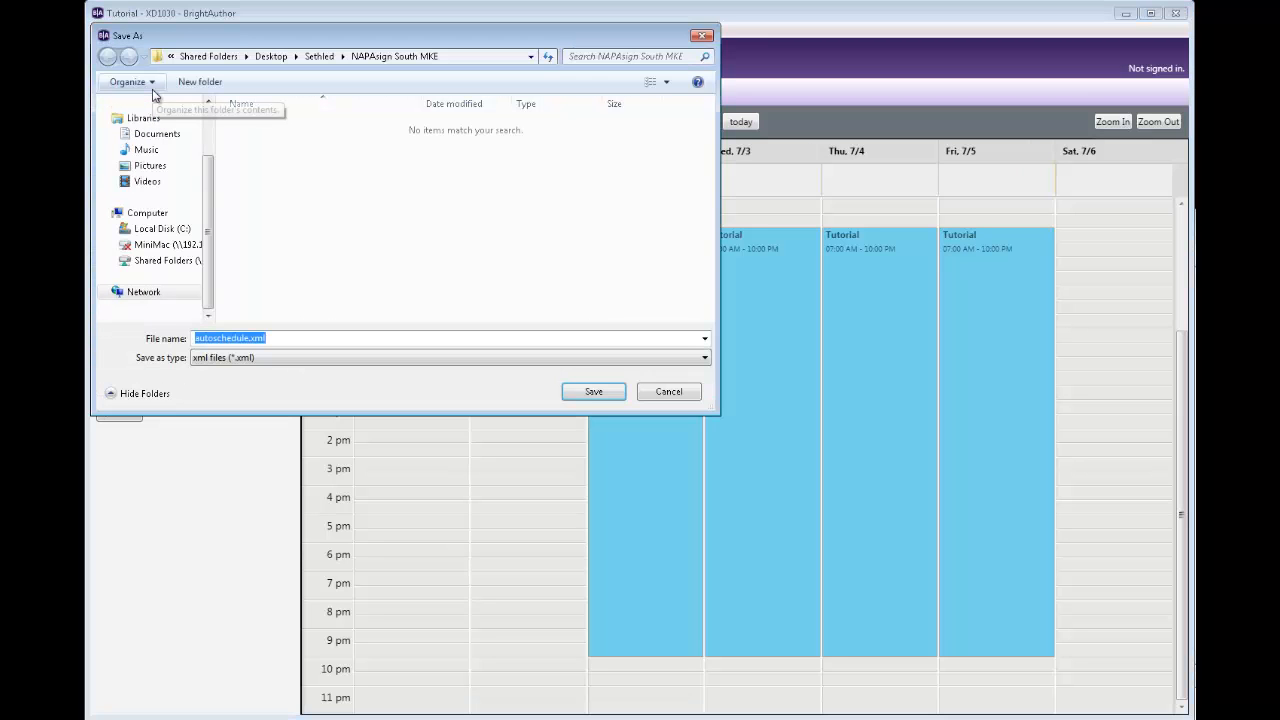
pyautogui.click(244, 339)
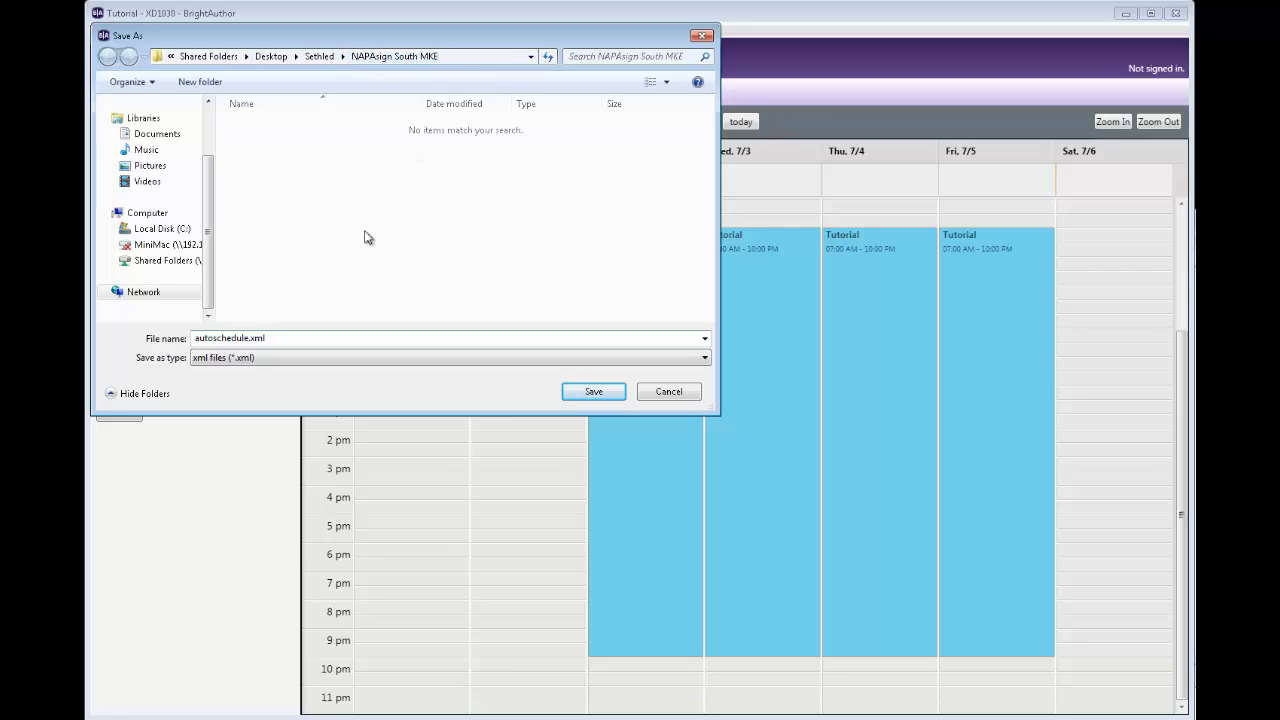
pyautogui.click(594, 395)
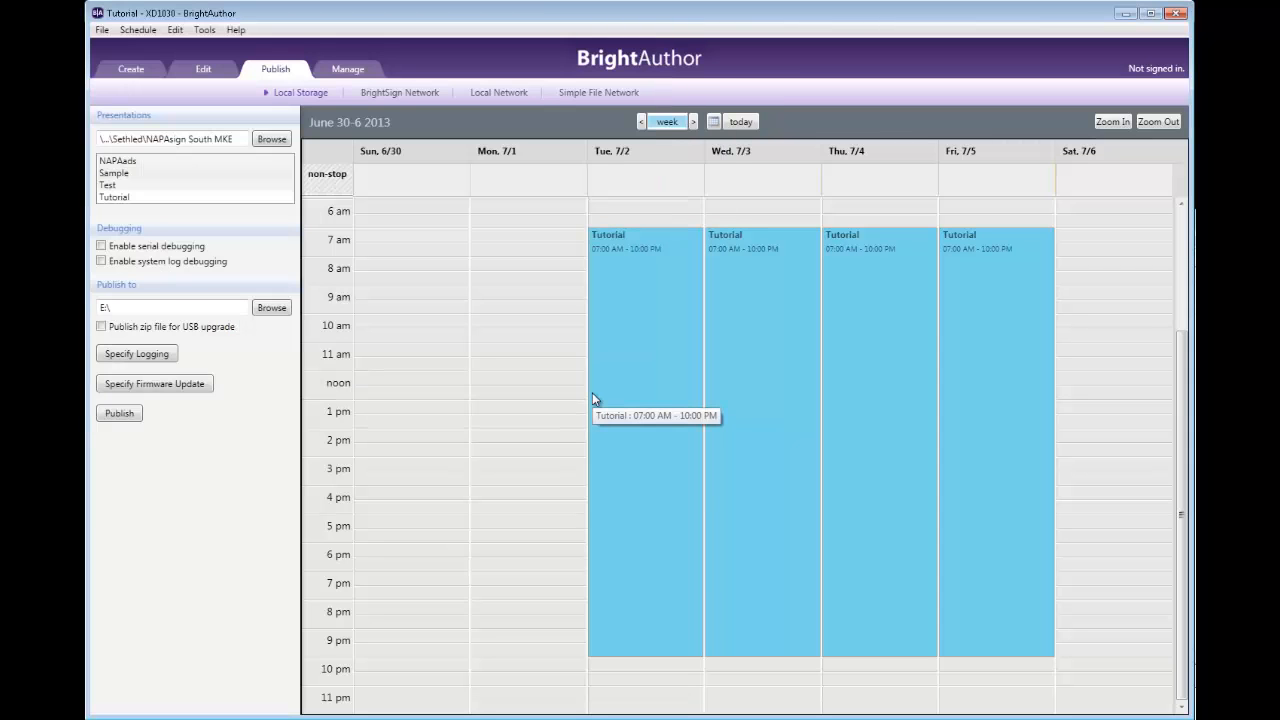
# - Open the saved schedule autoschedule.xml from the NAPAsign South MKE folder
pyautogui.click(140, 32)
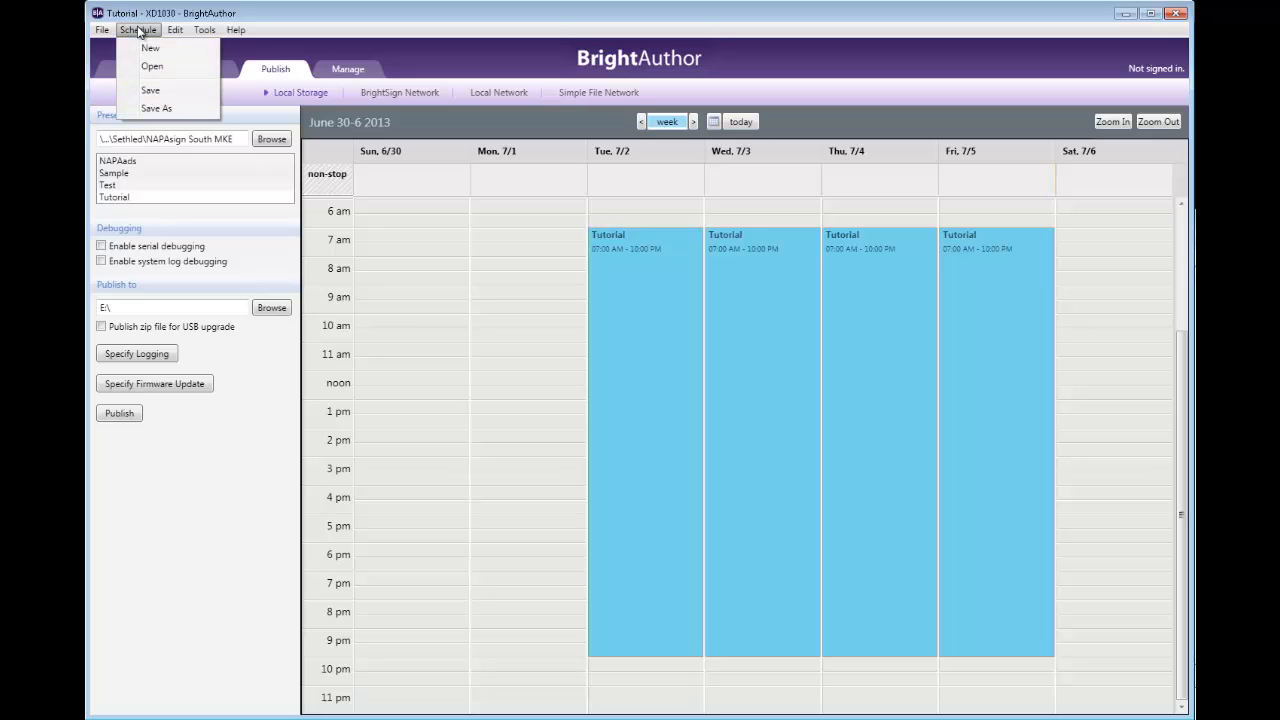
pyautogui.click(150, 66)
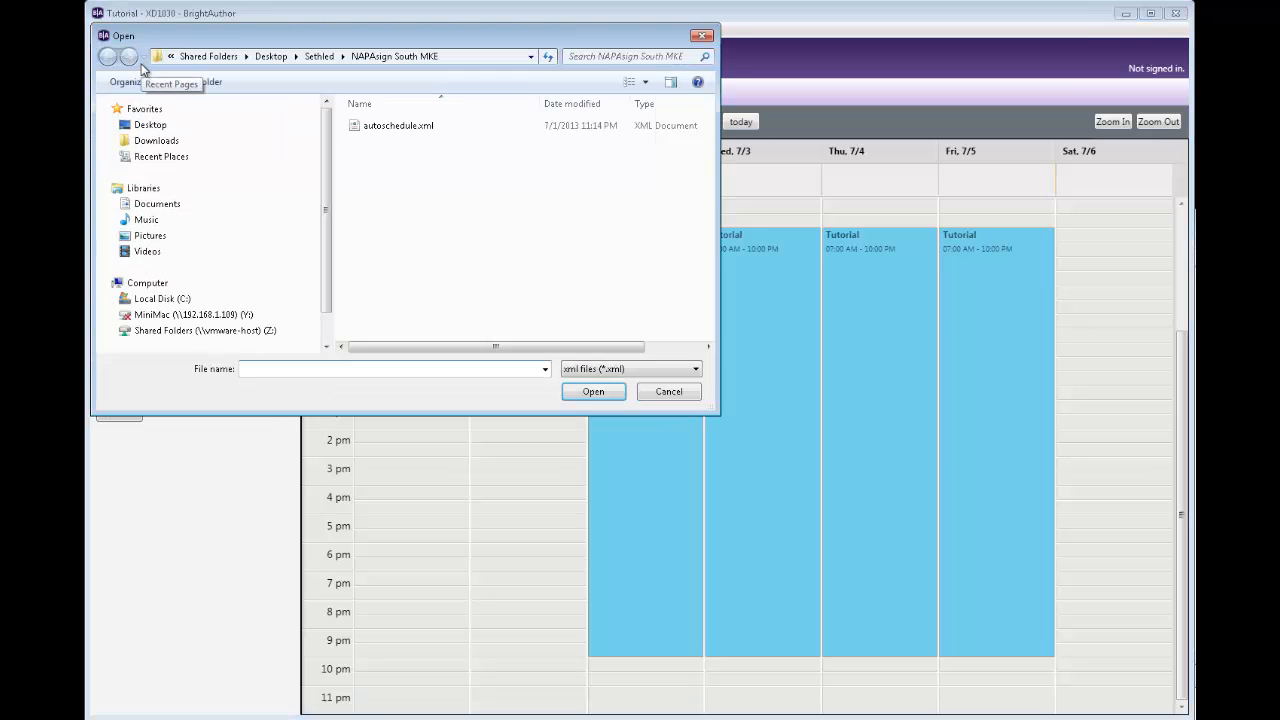
pyautogui.doubleClick(390, 125)
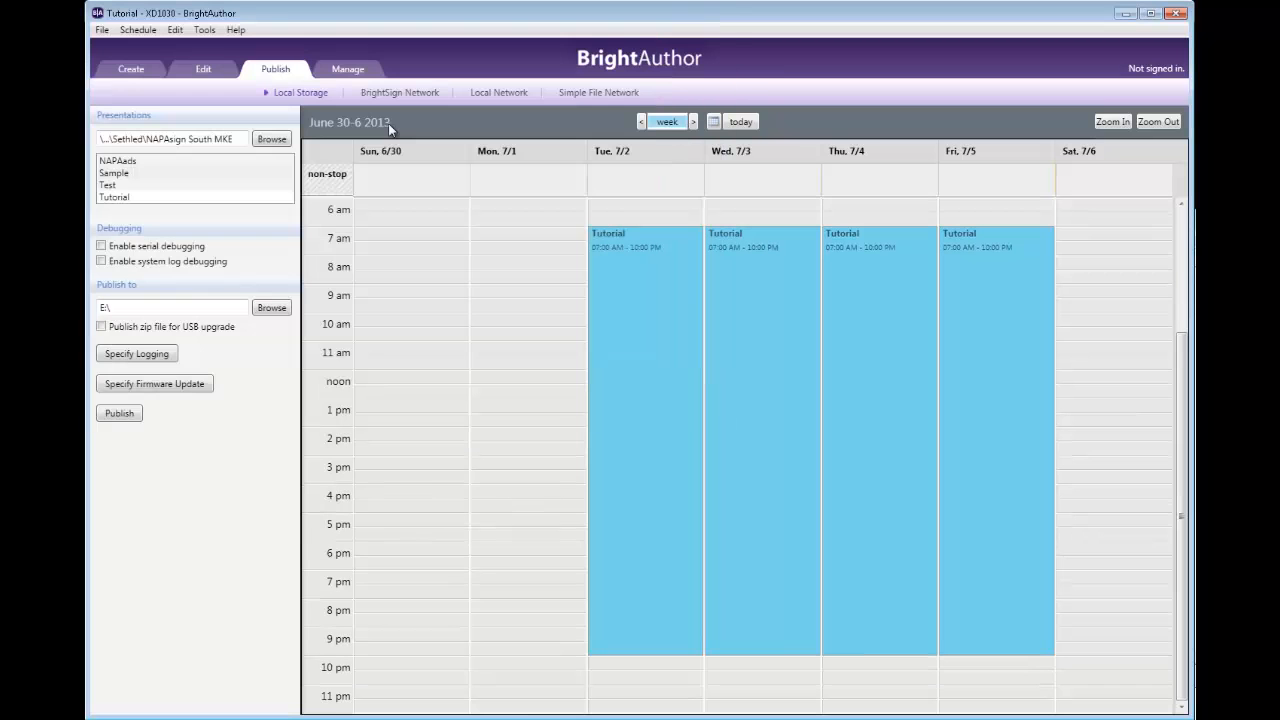